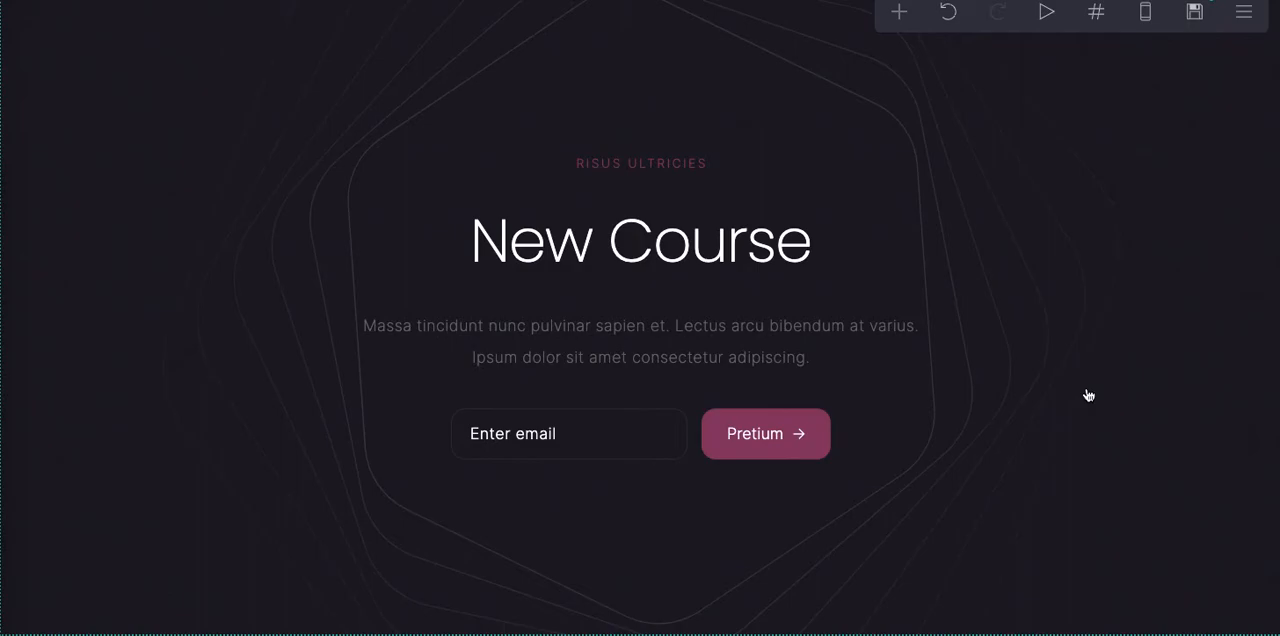
- Open the email signup form's settings and try MailChimp as its email service before switching back to Revue
{"action": "scroll", "coordinate": [1088, 395], "scroll_direction": "down", "scroll_amount": 1}
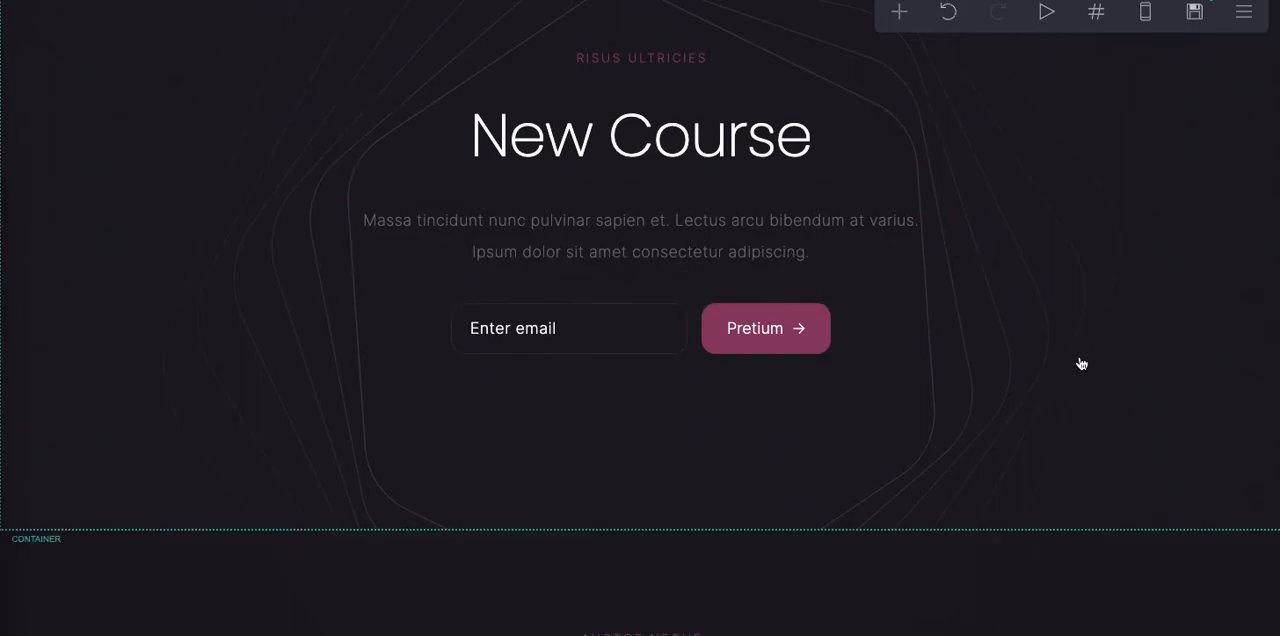
{"action": "left_click", "coordinate": [700, 340]}
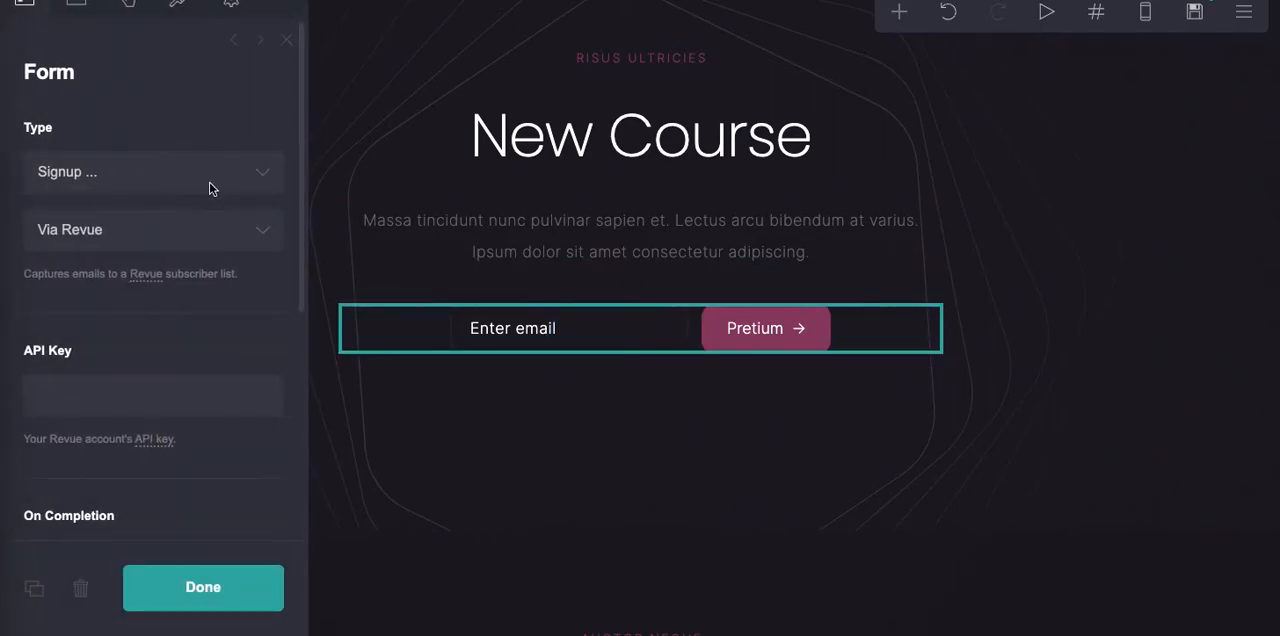
{"action": "left_click", "coordinate": [203, 231]}
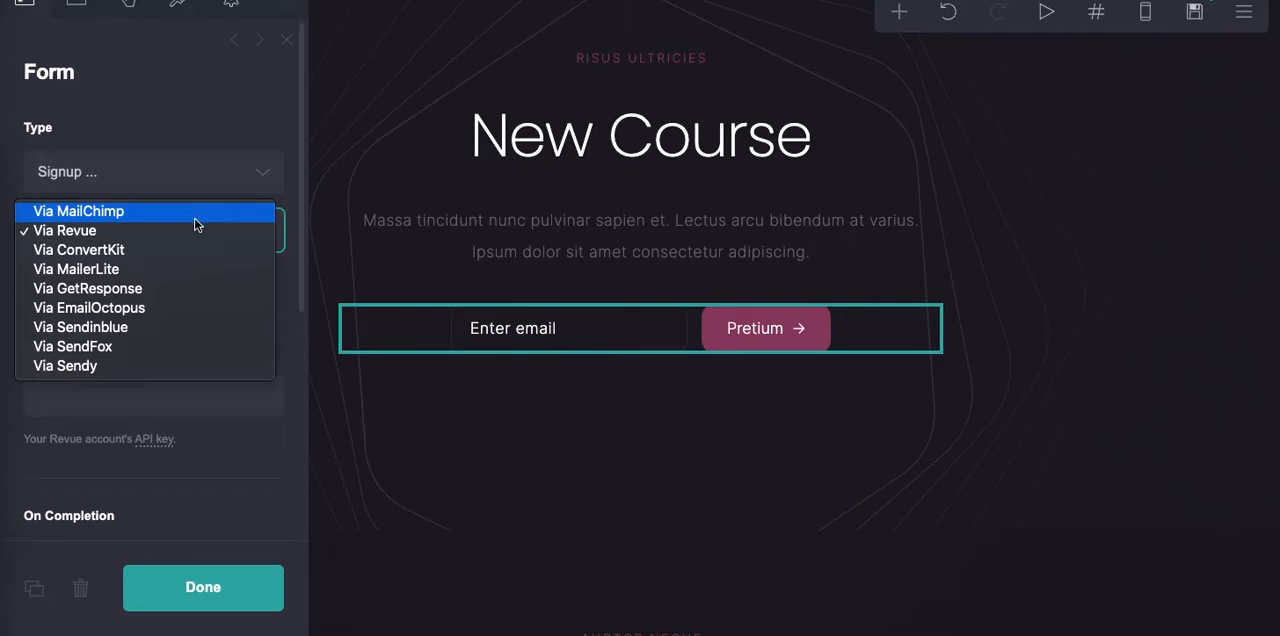
{"action": "left_click", "coordinate": [181, 213]}
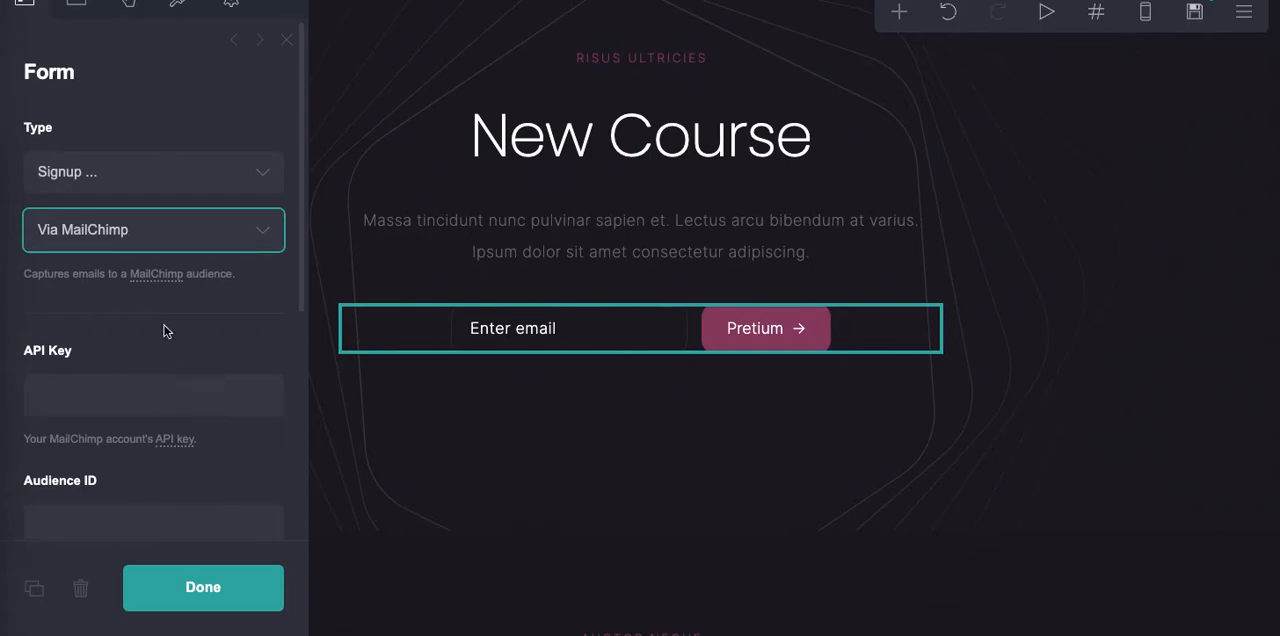
{"action": "left_click", "coordinate": [157, 238]}
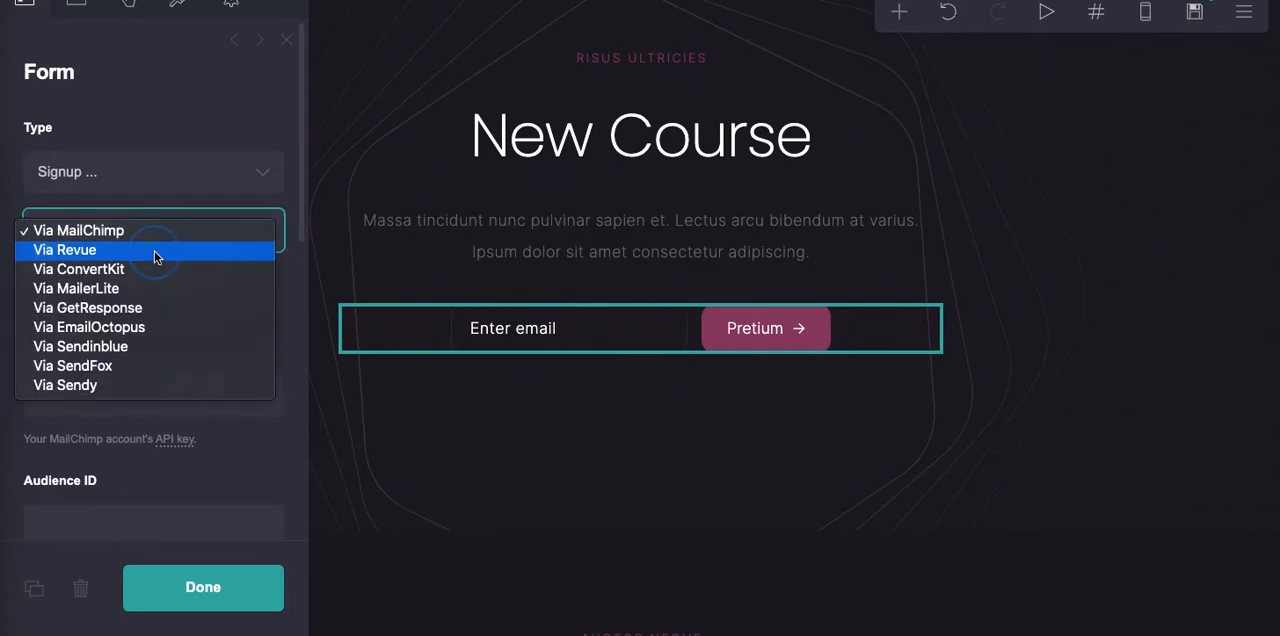
{"action": "left_click", "coordinate": [155, 253]}
{"action": "left_click", "coordinate": [165, 360]}
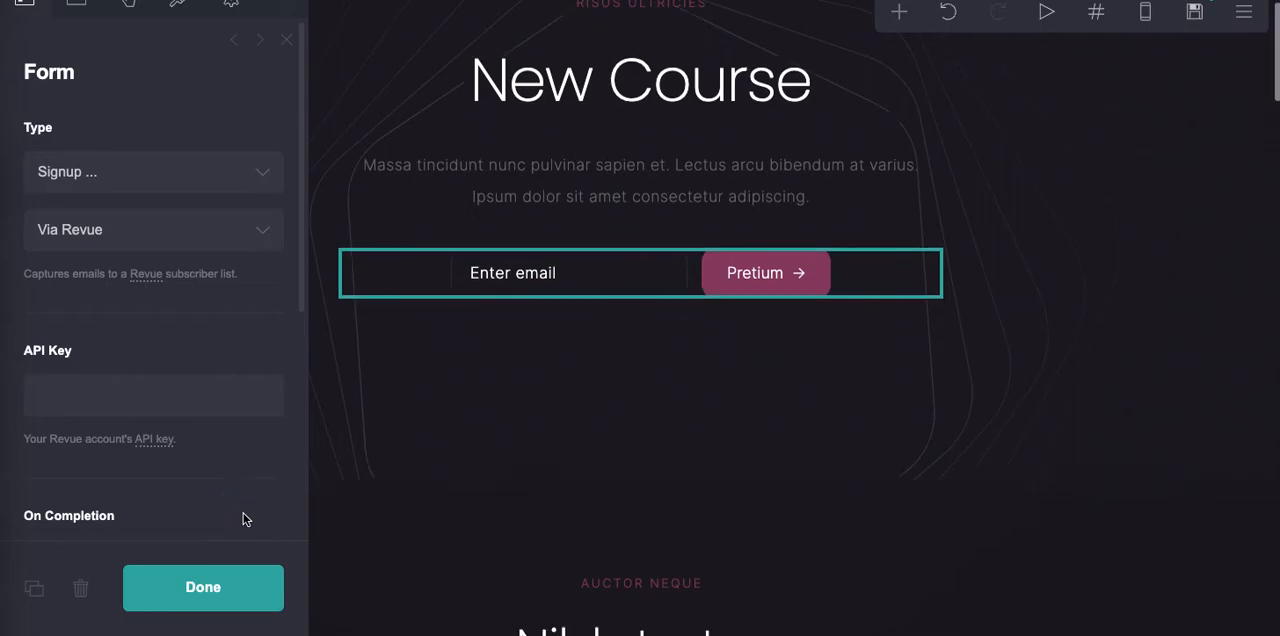
- Review the On Completion choices of the signup form and close its settings
{"action": "left_click", "coordinate": [152, 514]}
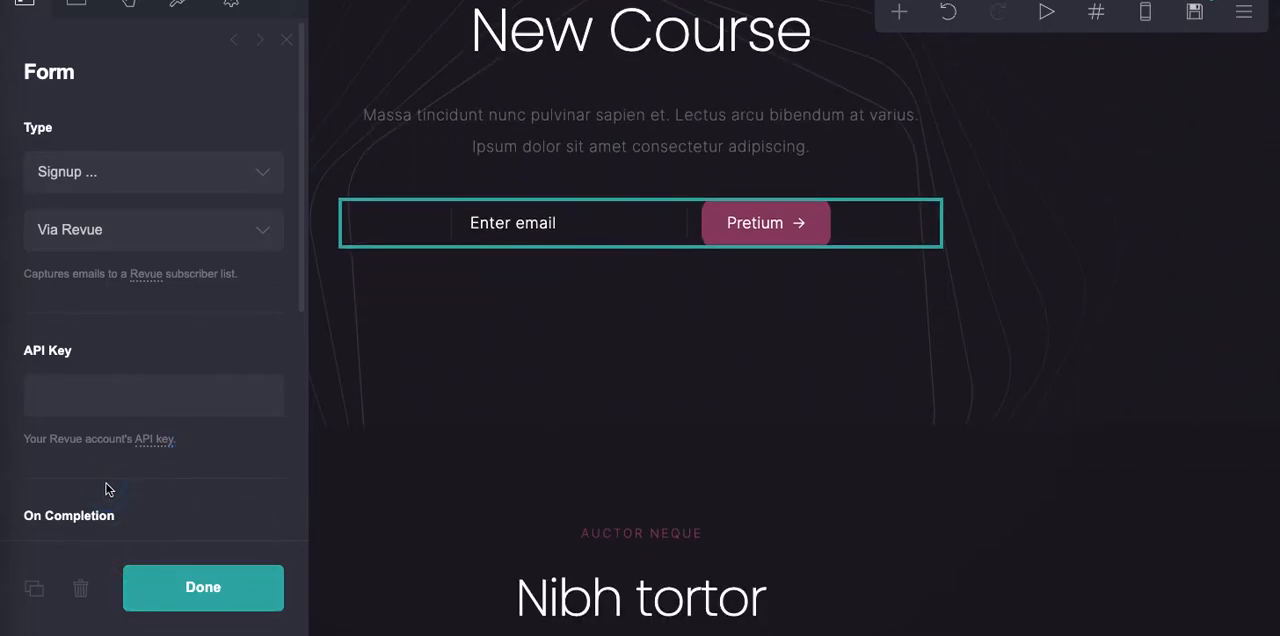
{"action": "left_click_drag", "start_coordinate": [305, 273], "coordinate": [300, 449]}
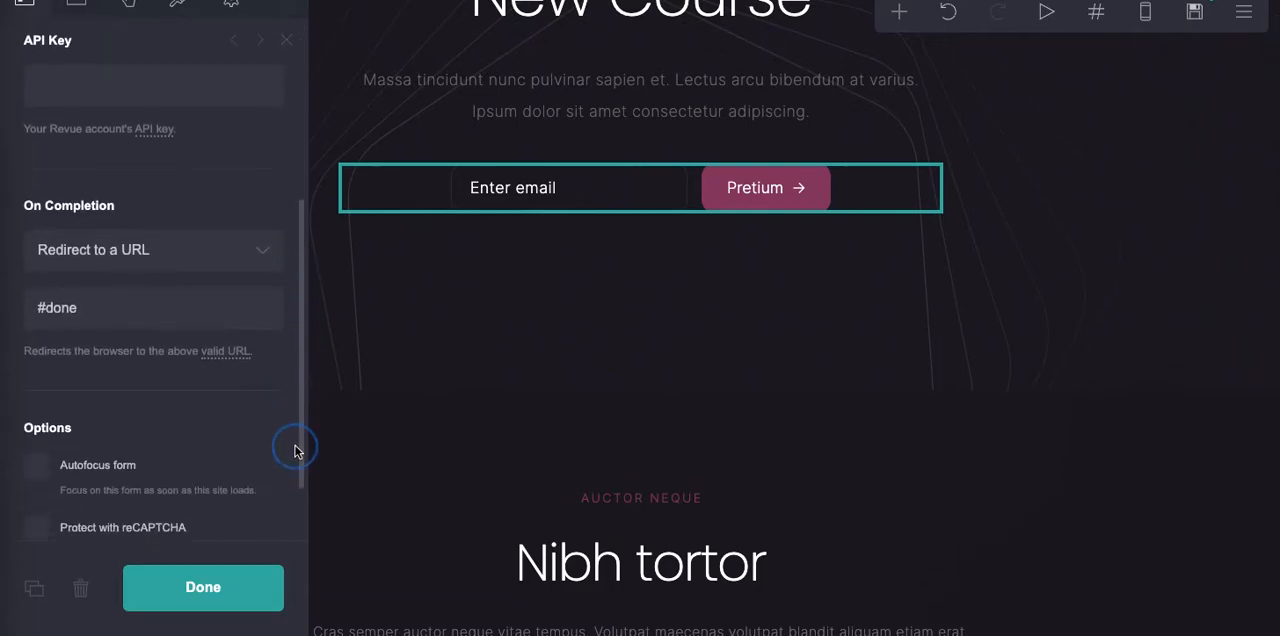
{"action": "left_click", "coordinate": [148, 260]}
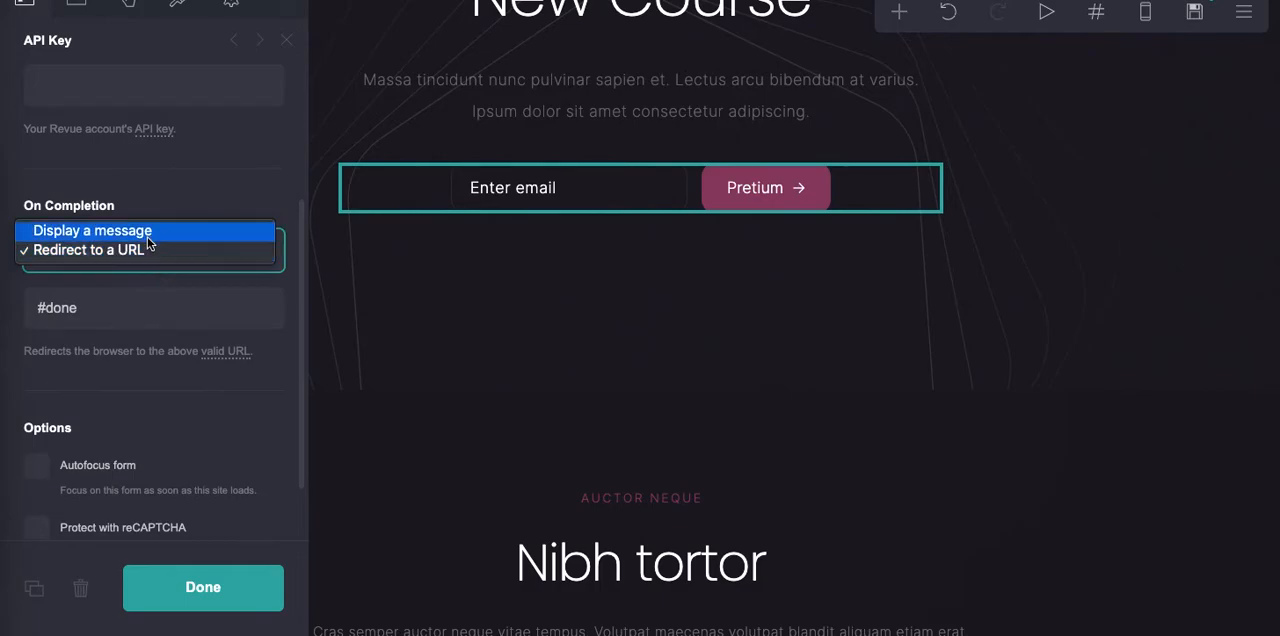
{"action": "left_click", "coordinate": [1138, 542]}
{"action": "key", "text": "space"}
{"action": "left_click", "coordinate": [218, 586]}
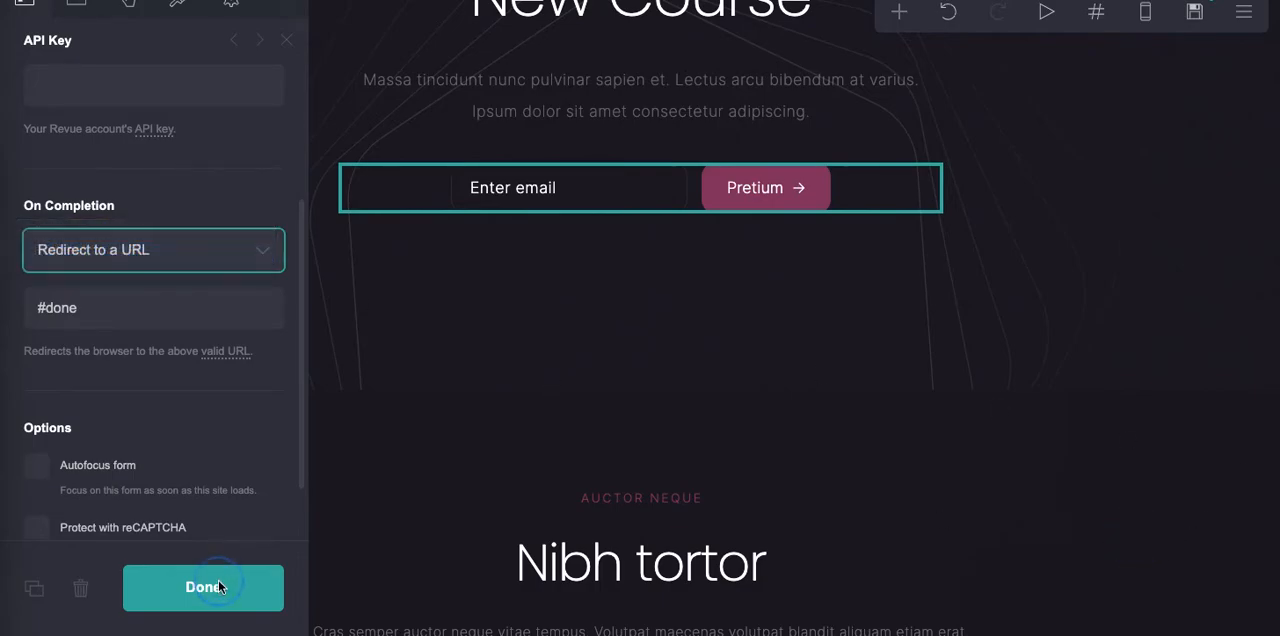
{"action": "key", "text": "space"}
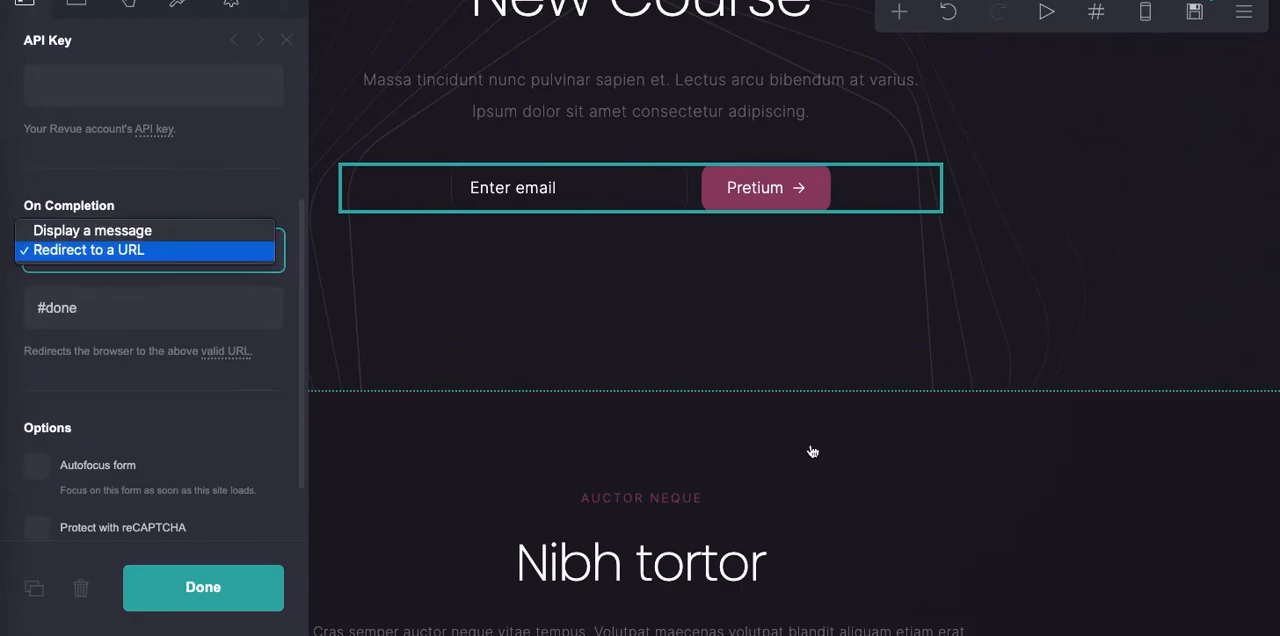
{"action": "left_click", "coordinate": [263, 582]}
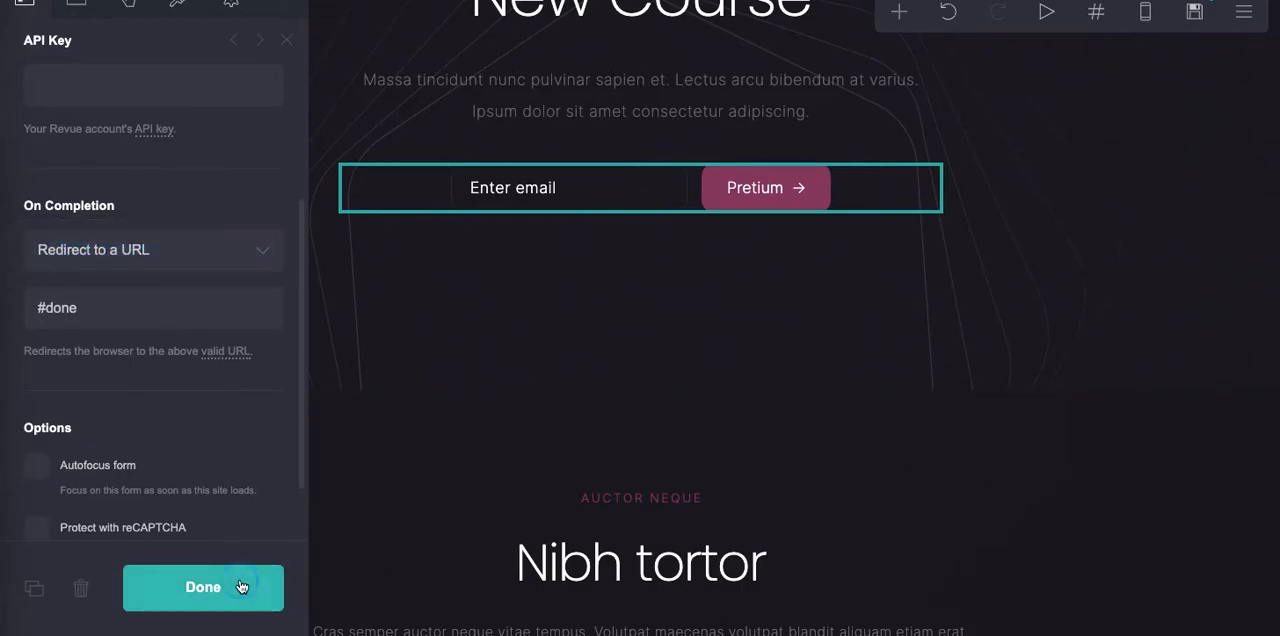
{"action": "left_click", "coordinate": [274, 587]}
- Make the word "New" bold in the "New Course" site title with Markdown, as "**New** Course", and finish editing it
{"action": "scroll", "coordinate": [968, 406], "scroll_direction": "down", "scroll_amount": 3}
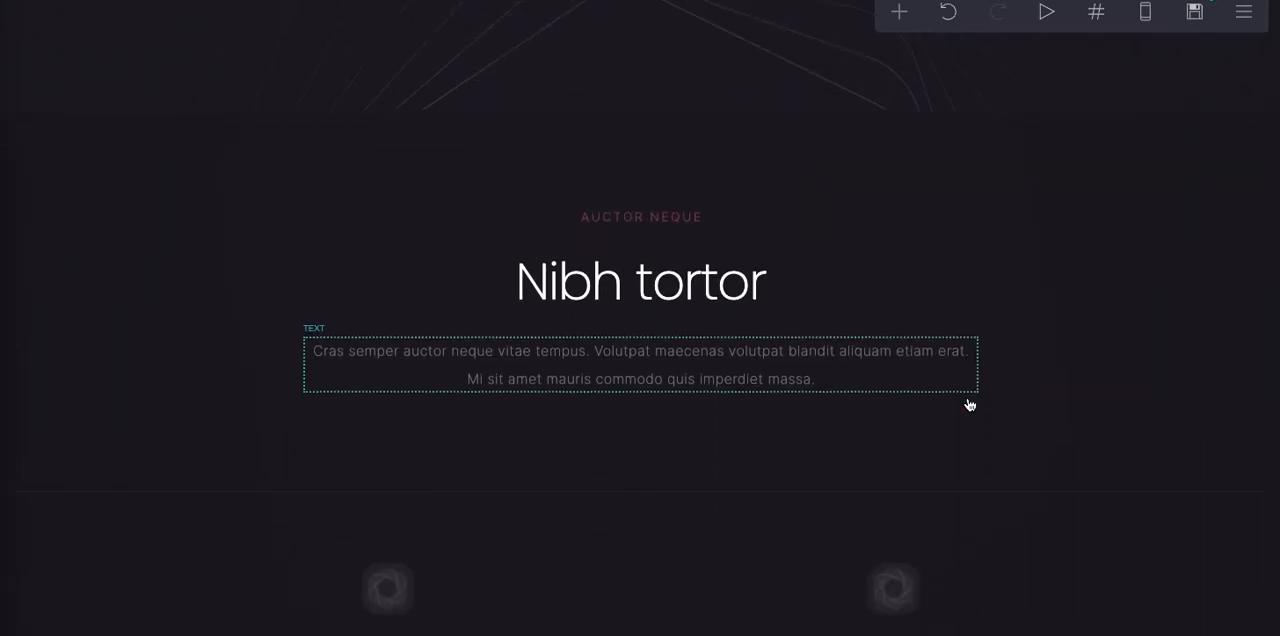
{"action": "scroll", "coordinate": [969, 405], "scroll_direction": "down", "scroll_amount": 1}
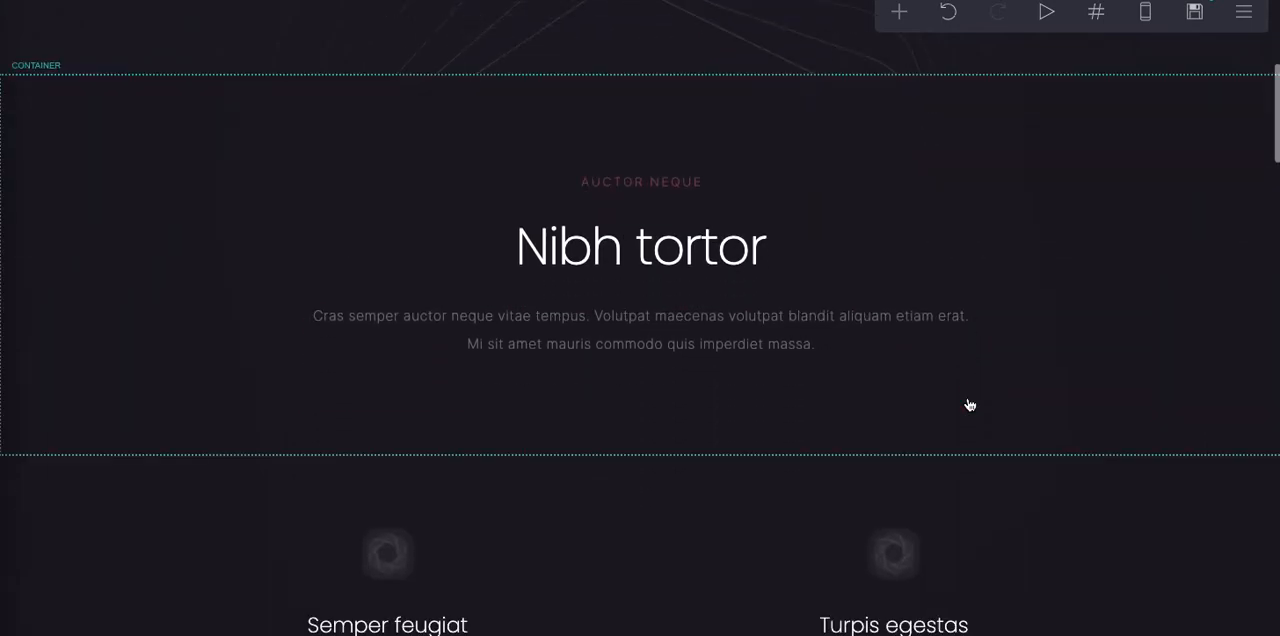
{"action": "scroll", "coordinate": [969, 405], "scroll_direction": "up", "scroll_amount": 3}
{"action": "scroll", "coordinate": [969, 405], "scroll_direction": "up", "scroll_amount": 3}
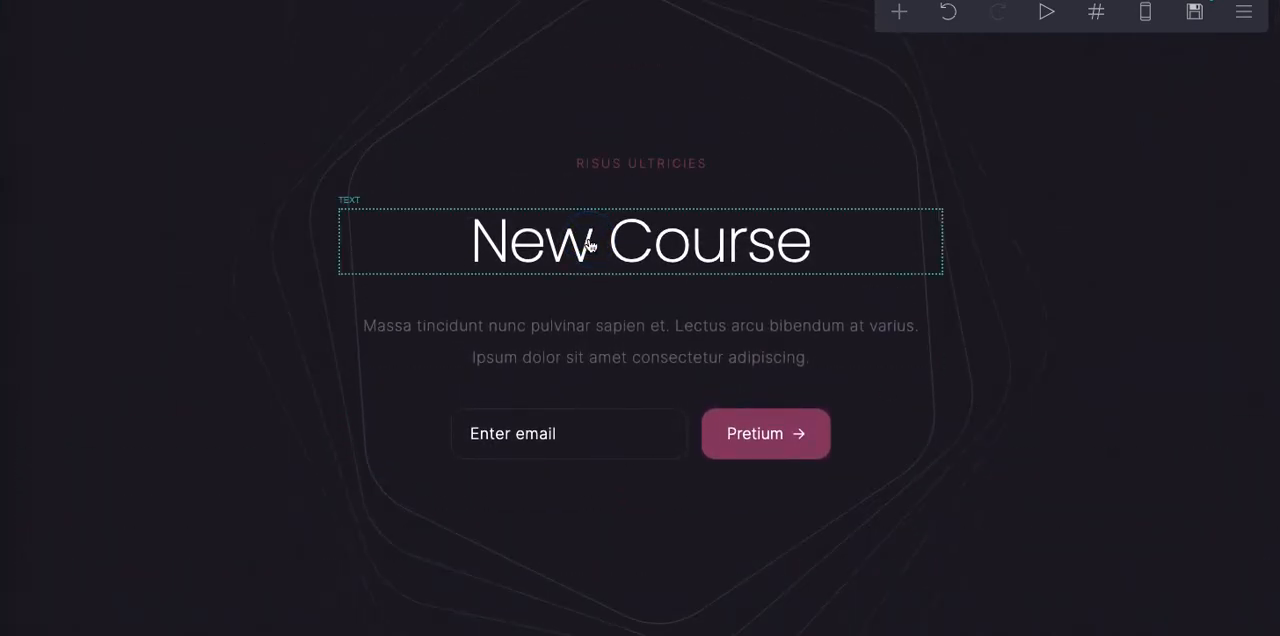
{"action": "left_click", "coordinate": [590, 245]}
{"action": "left_click", "coordinate": [831, 248]}
{"action": "left_click", "coordinate": [601, 249]}
{"action": "key", "text": "BackSpace"}
{"action": "key", "text": "BackSpace"}
{"action": "key", "text": "BackSpace"}
{"action": "key", "text": "BackSpace"}
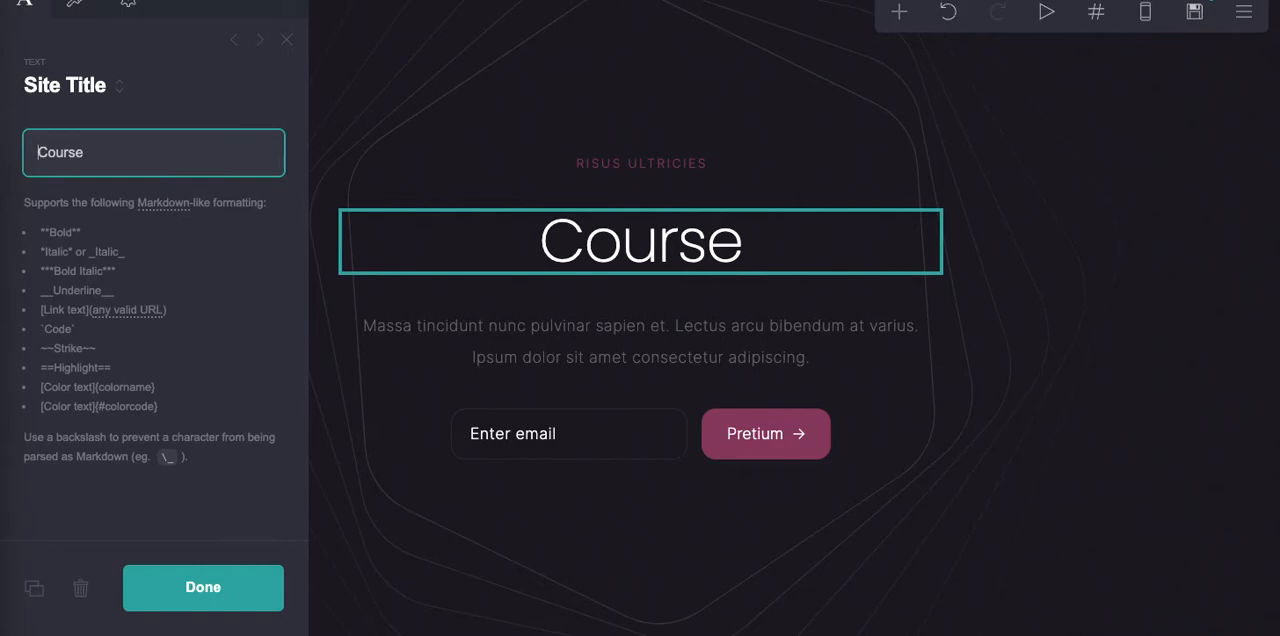
{"action": "type", "text": "**New"}
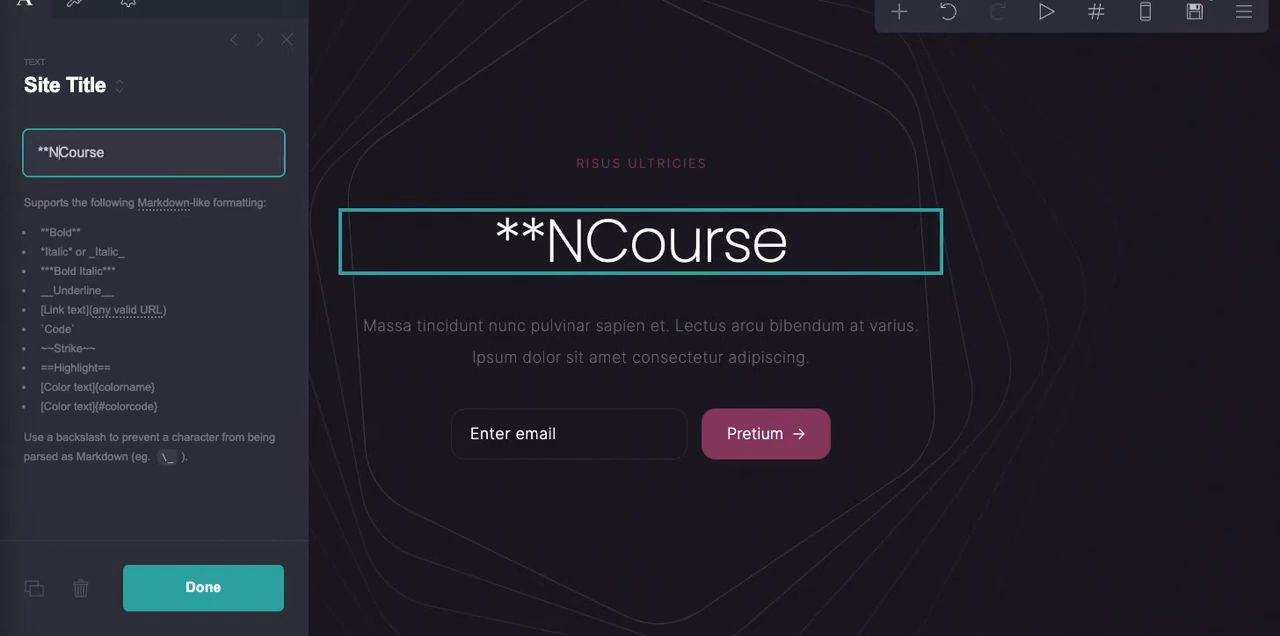
{"action": "key", "text": "BackSpace"}
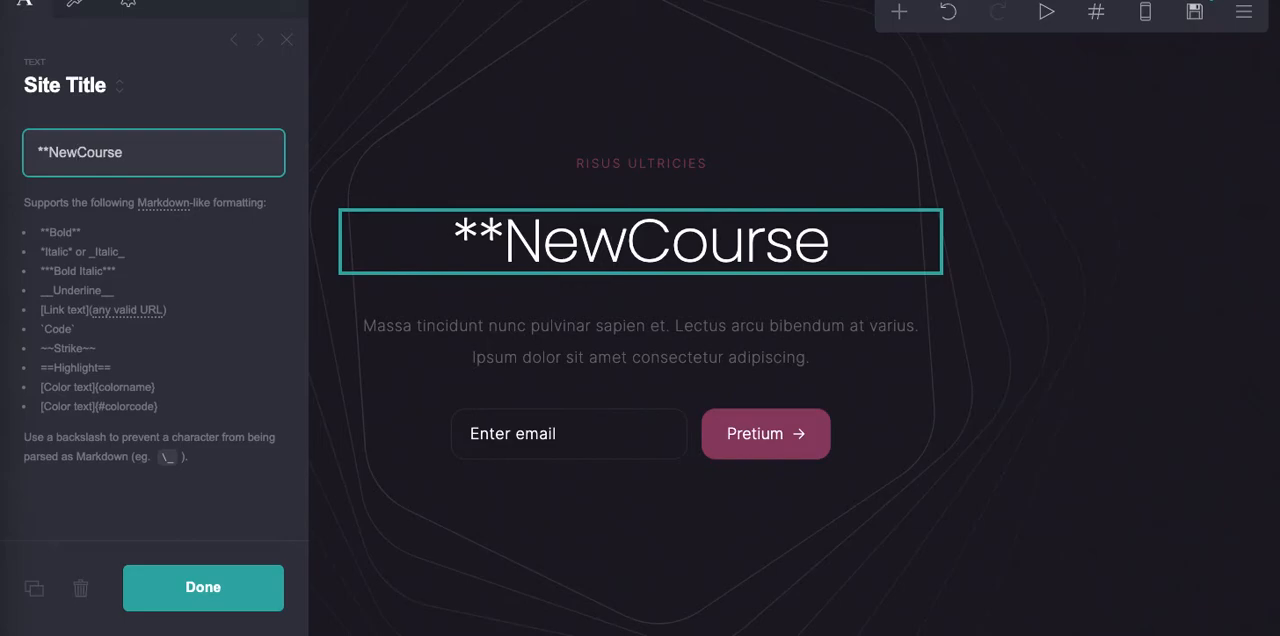
{"action": "type", "text": "** Communig"}
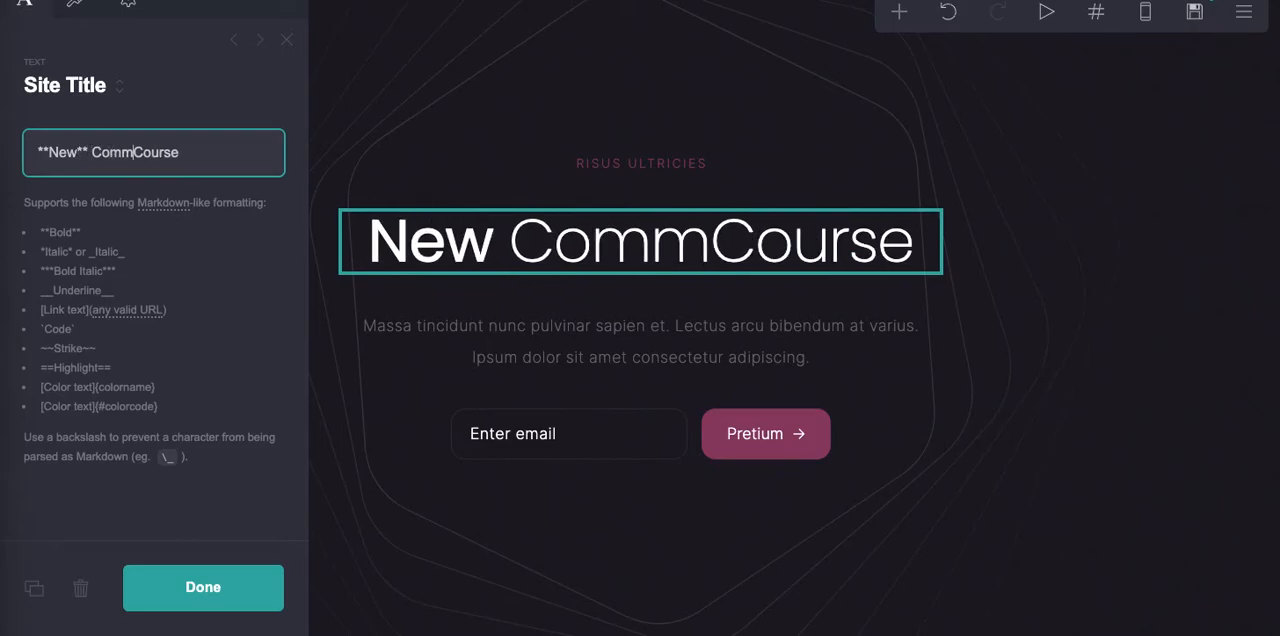
{"action": "key", "text": "BackSpace"}
{"action": "key", "text": "BackSpace"}
{"action": "key", "text": "BackSpace"}
{"action": "key", "text": "BackSpace"}
{"action": "key", "text": "BackSpace"}
{"action": "key", "text": "BackSpace"}
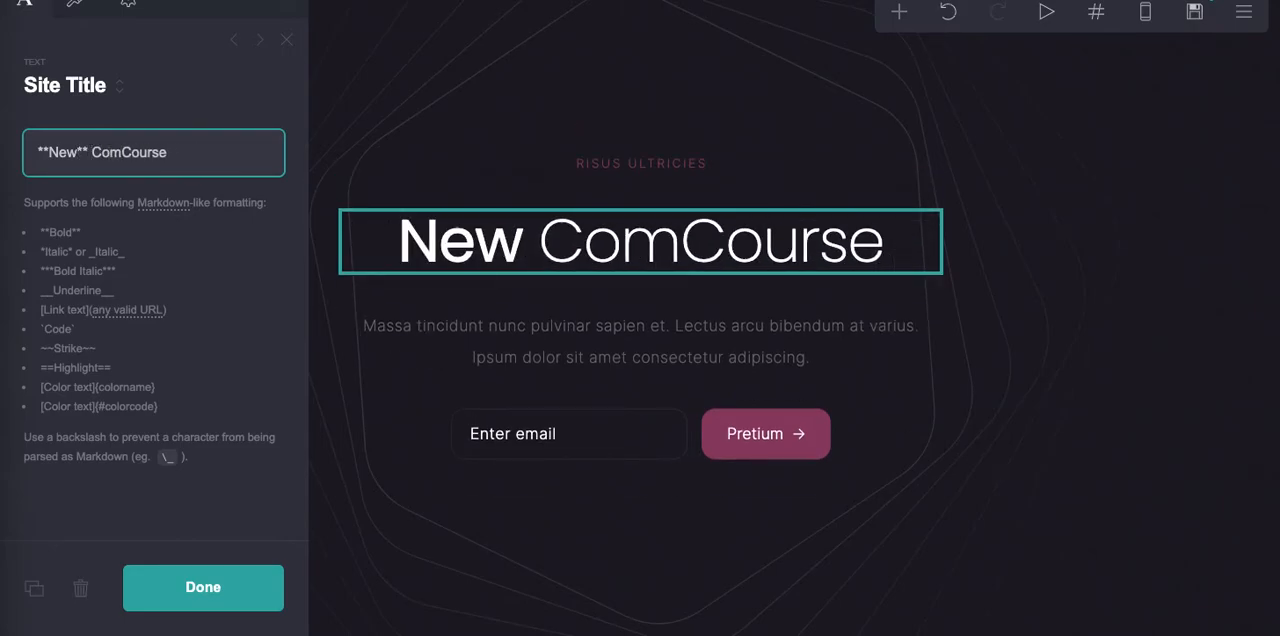
{"action": "key", "text": "BackSpace"}
{"action": "type", "text": "ou"}
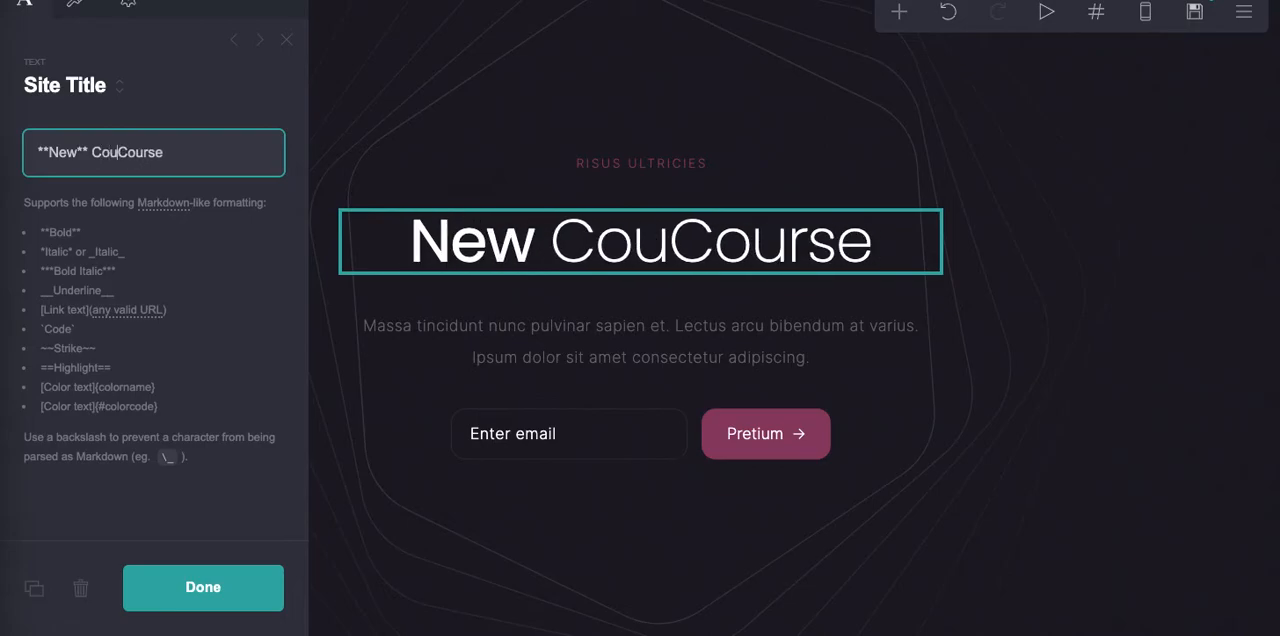
{"action": "key", "text": "BackSpace"}
{"action": "key", "text": "BackSpace"}
{"action": "key", "text": "BackSpace"}
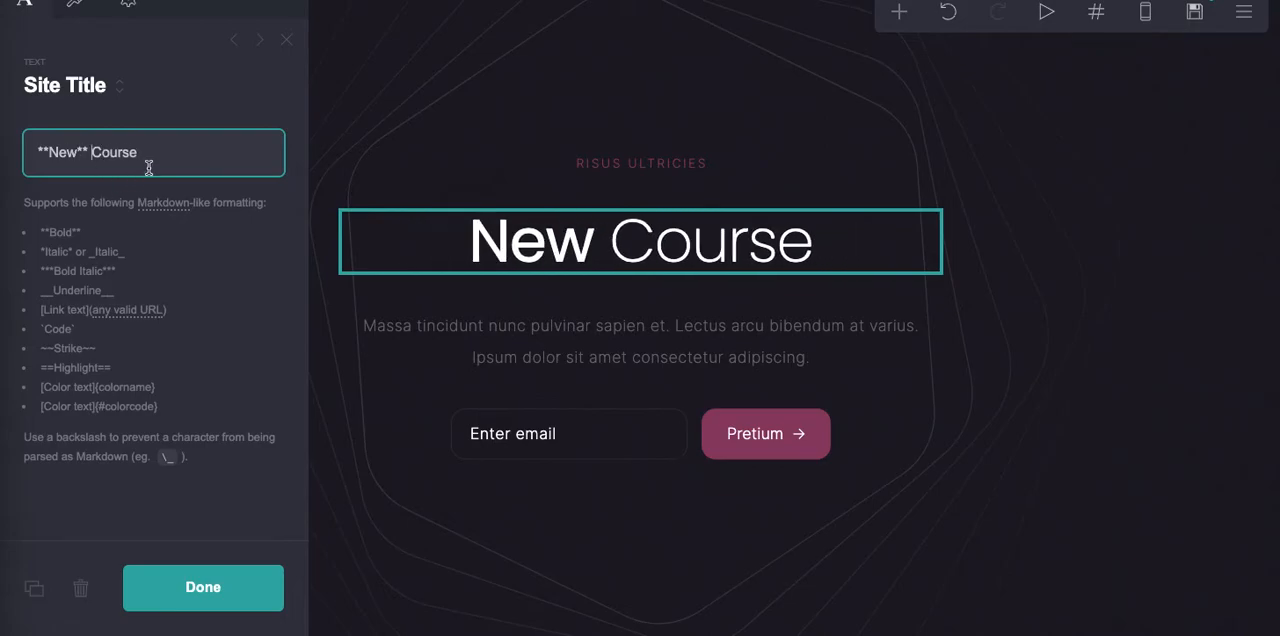
{"action": "left_click", "coordinate": [206, 594]}
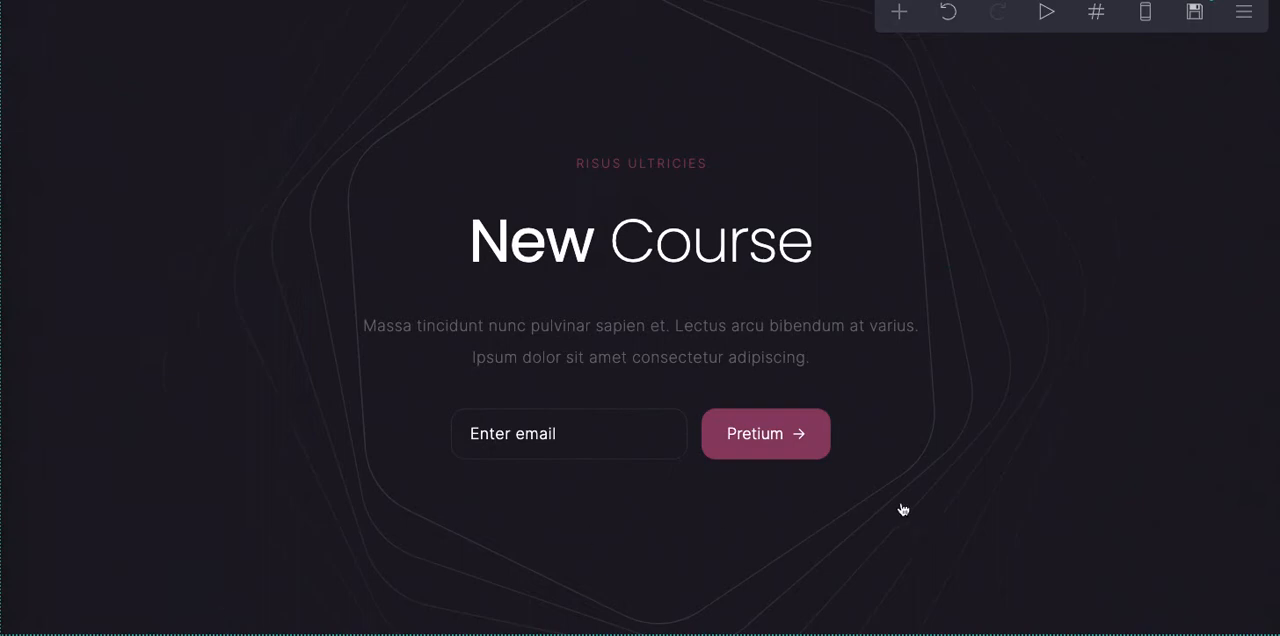
- Replace the "Nibh tortor" main heading below the hero section with "Sign up & Join us!"
{"action": "scroll", "coordinate": [1127, 483], "scroll_direction": "down", "scroll_amount": 3}
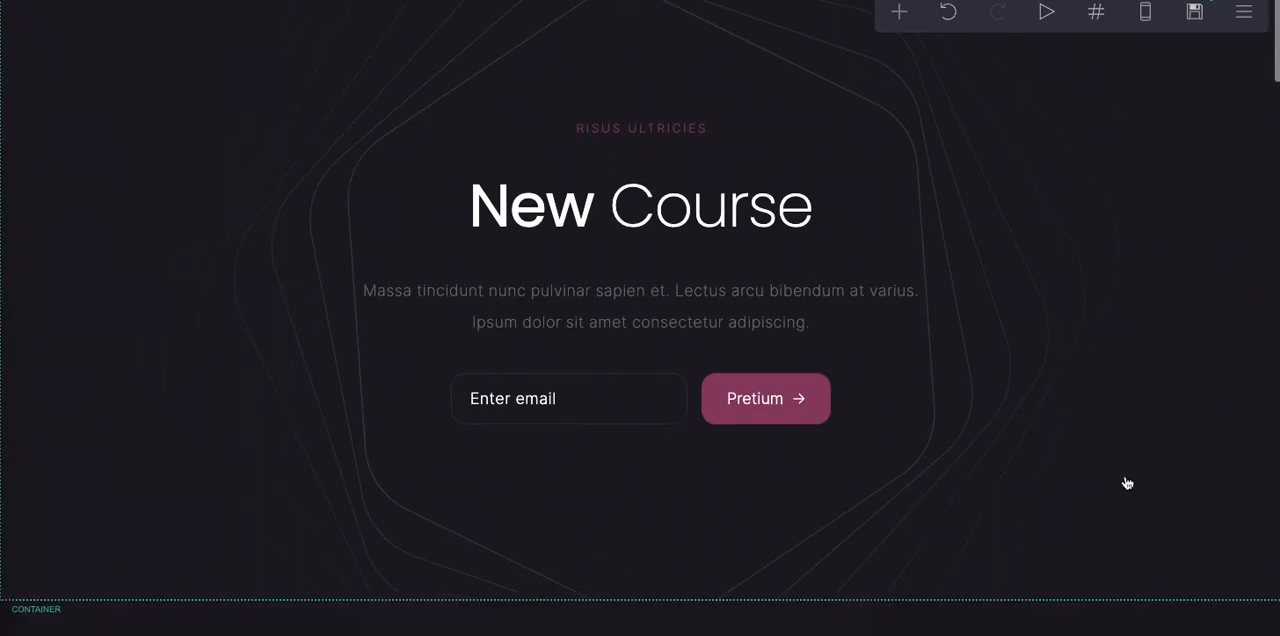
{"action": "scroll", "coordinate": [1127, 483], "scroll_direction": "down", "scroll_amount": 2}
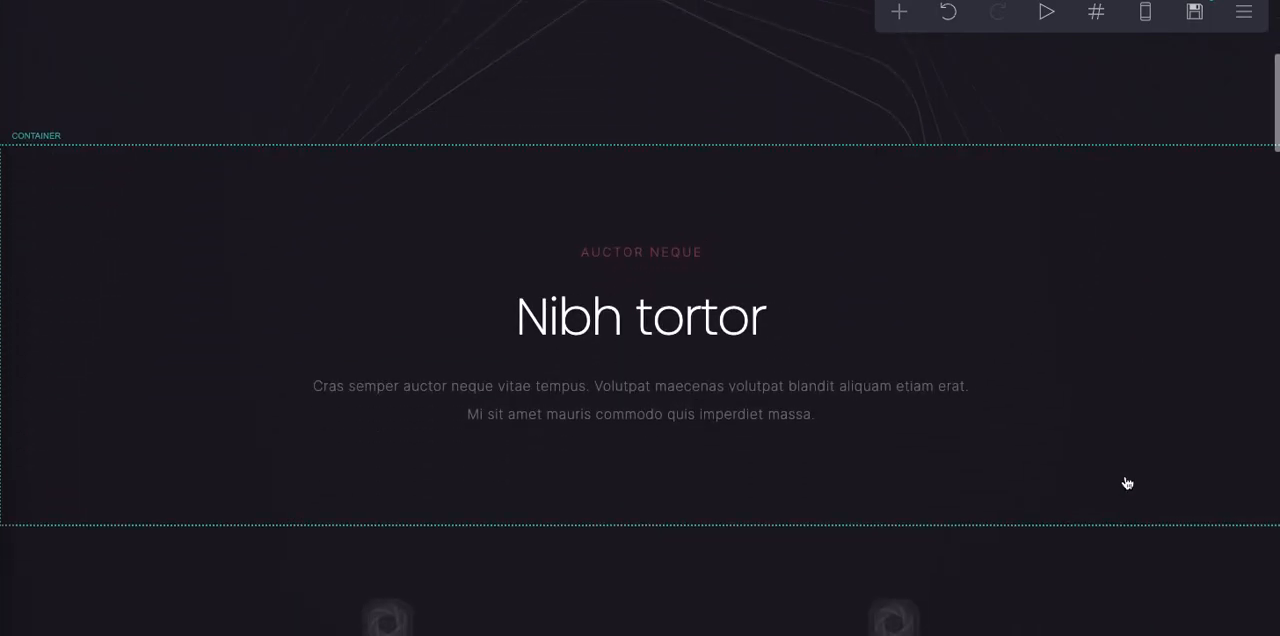
{"action": "left_click", "coordinate": [840, 330]}
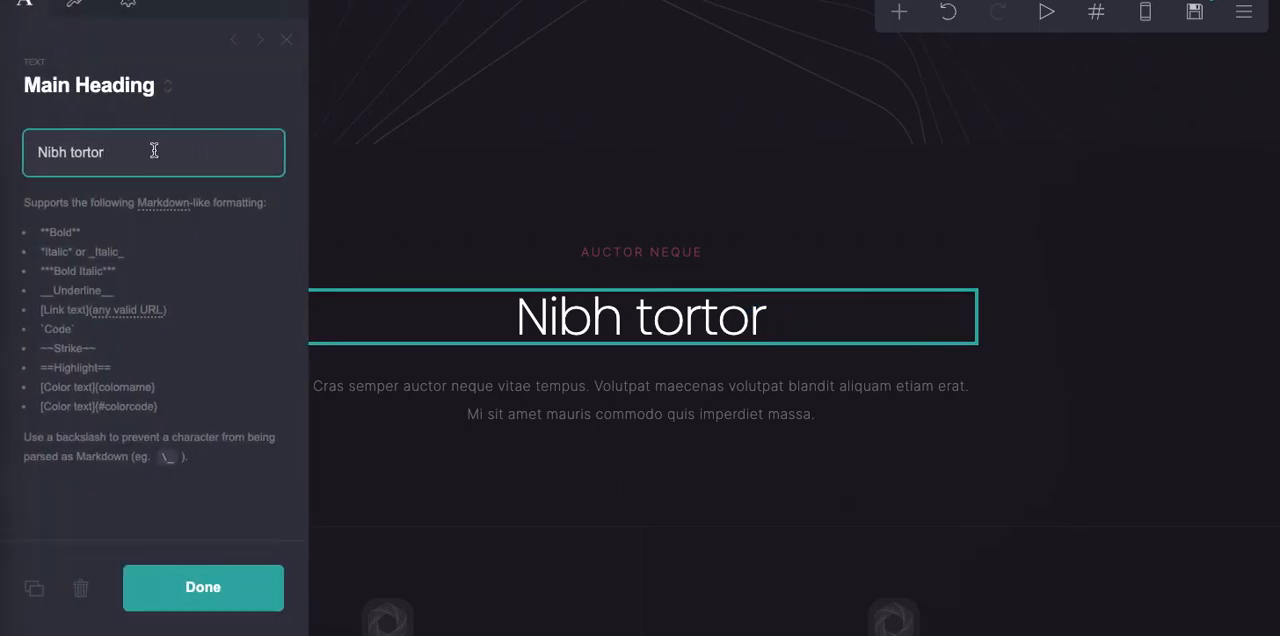
{"action": "left_click_drag", "start_coordinate": [154, 150], "coordinate": [23, 120]}
{"action": "key", "text": "BackSpace"}
{"action": "type", "text": "Sign up"}
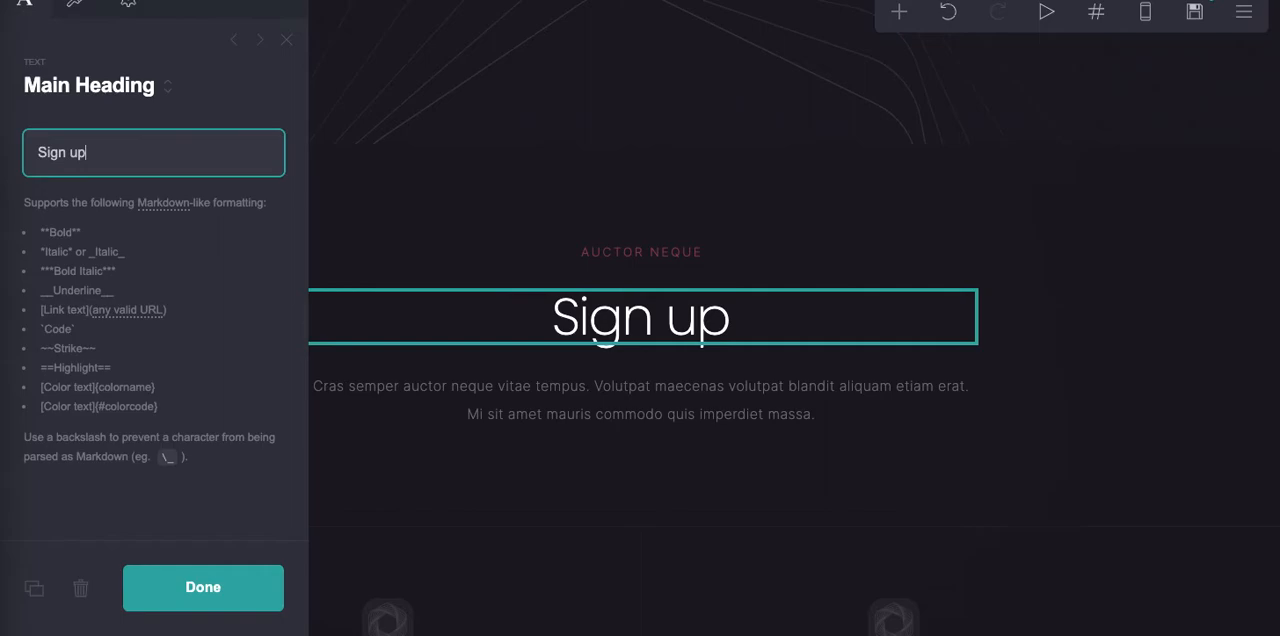
{"action": "type", "text": " & Join u"}
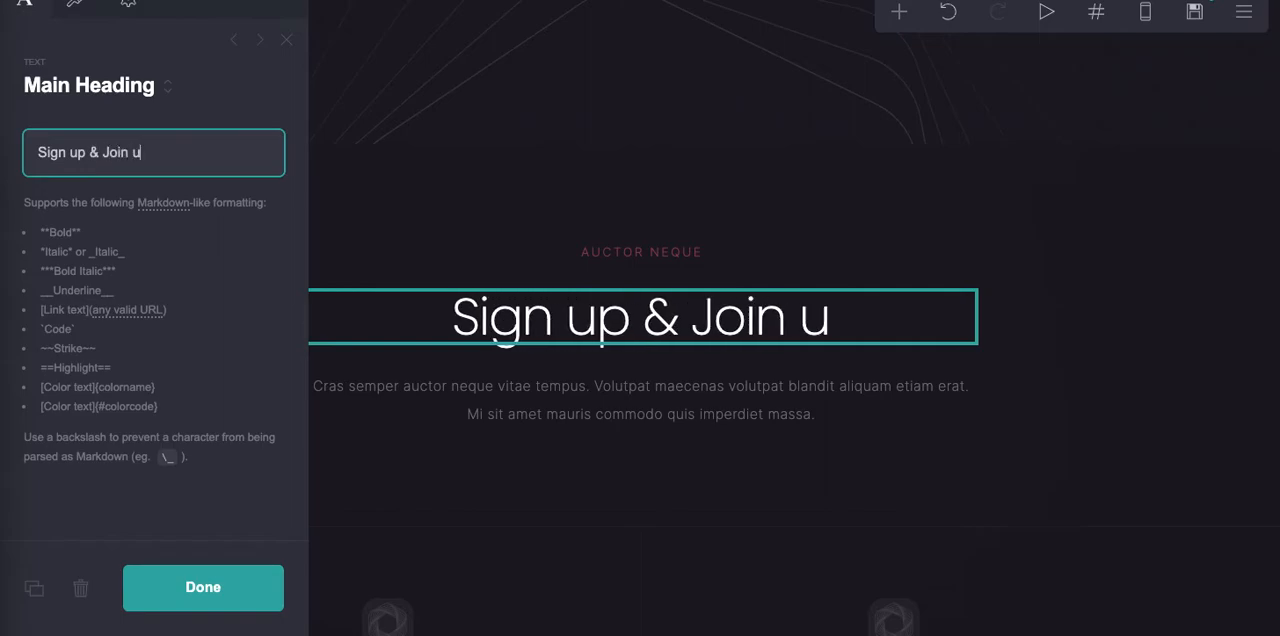
{"action": "type", "text": "s!"}
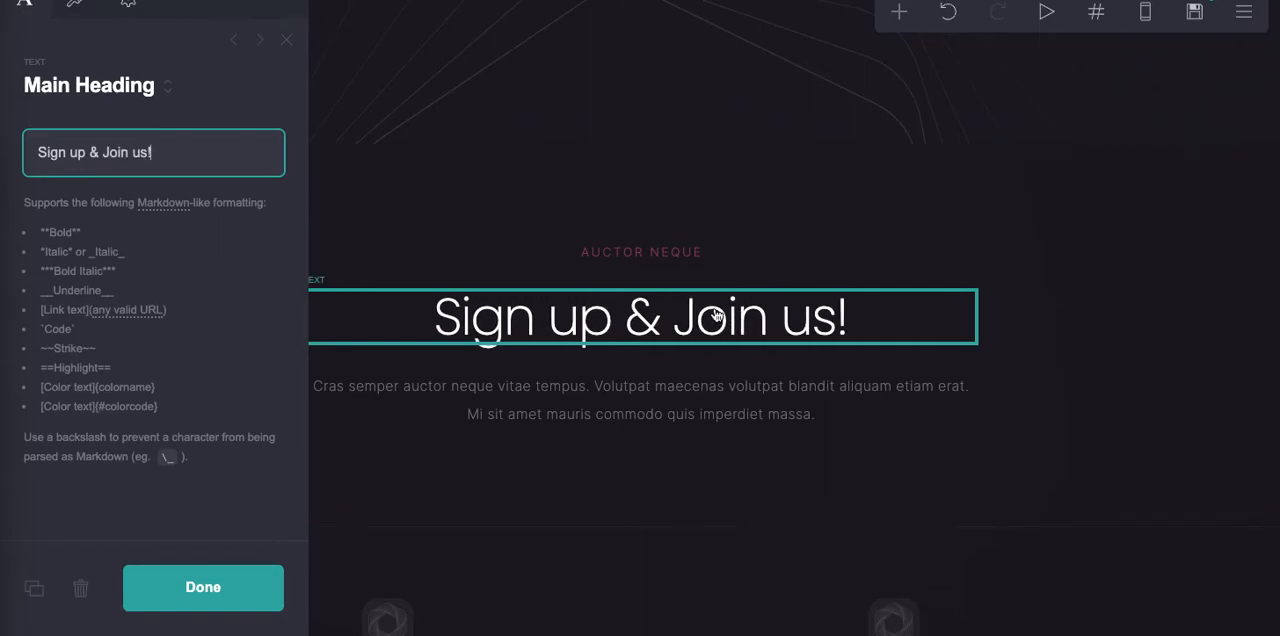
- Replace the paragraph under the "Sign up & Join us!" heading with "We'd love to have you join our tribe." and finish editing
{"action": "left_click", "coordinate": [656, 426]}
{"action": "left_click_drag", "start_coordinate": [161, 257], "coordinate": [38, 150]}
{"action": "key", "text": "BackSpace"}
{"action": "type", "text": "We'"}
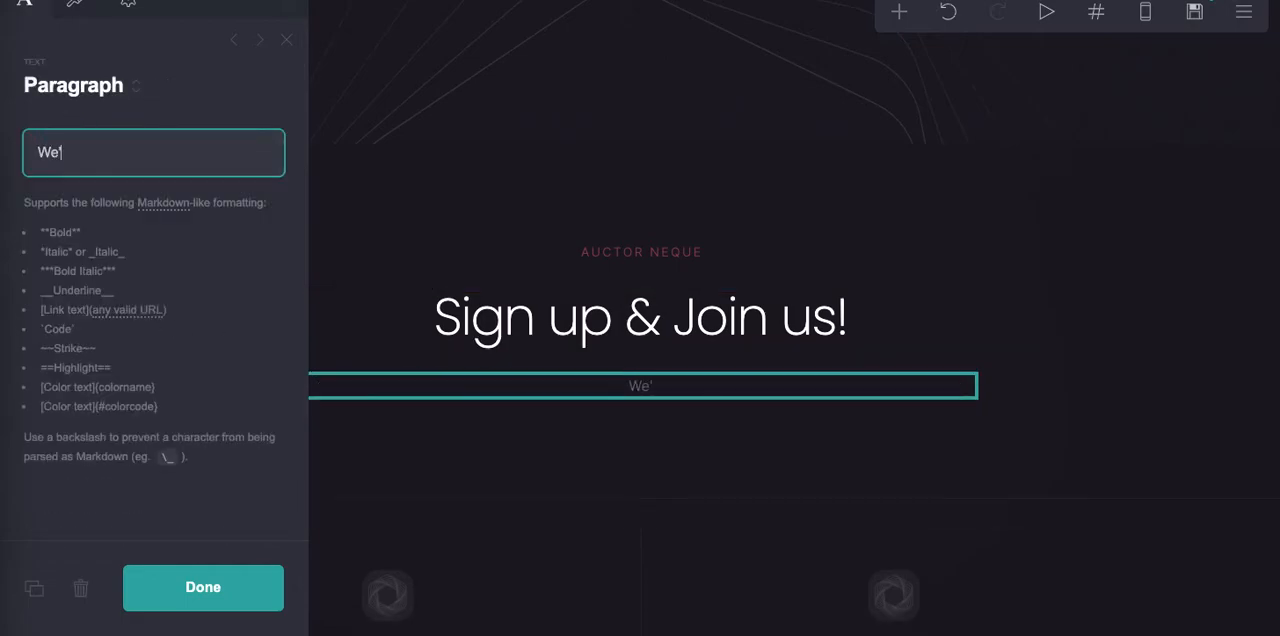
{"action": "type", "text": "d love to h"}
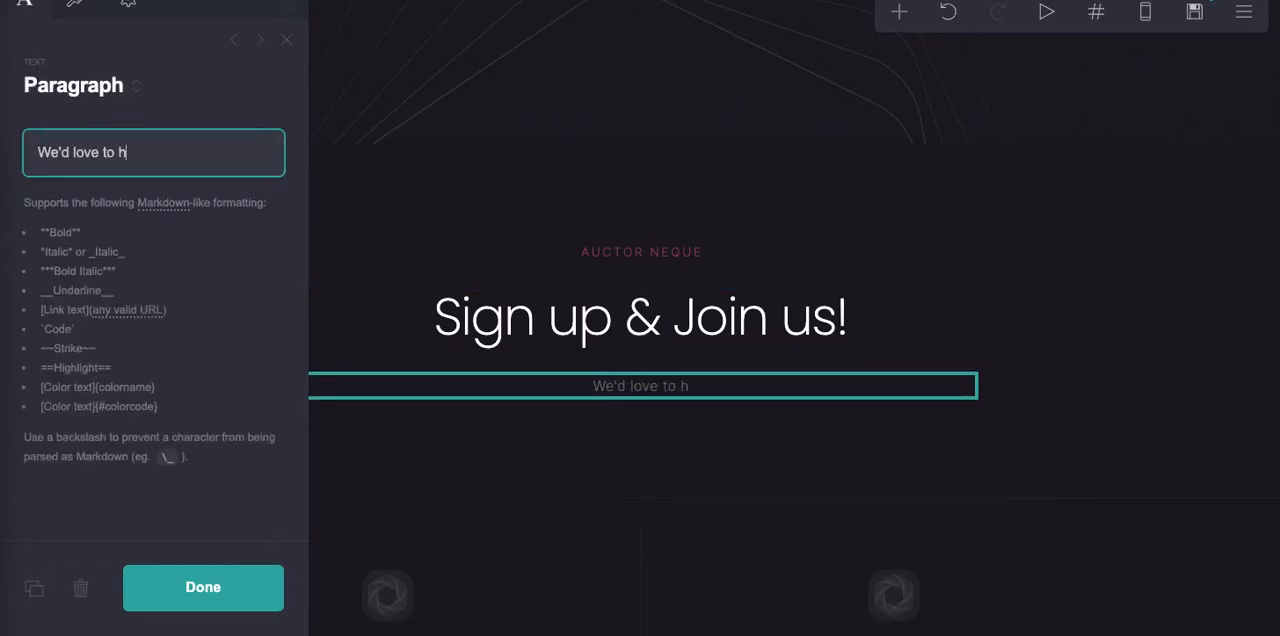
{"action": "type", "text": "ave you join "}
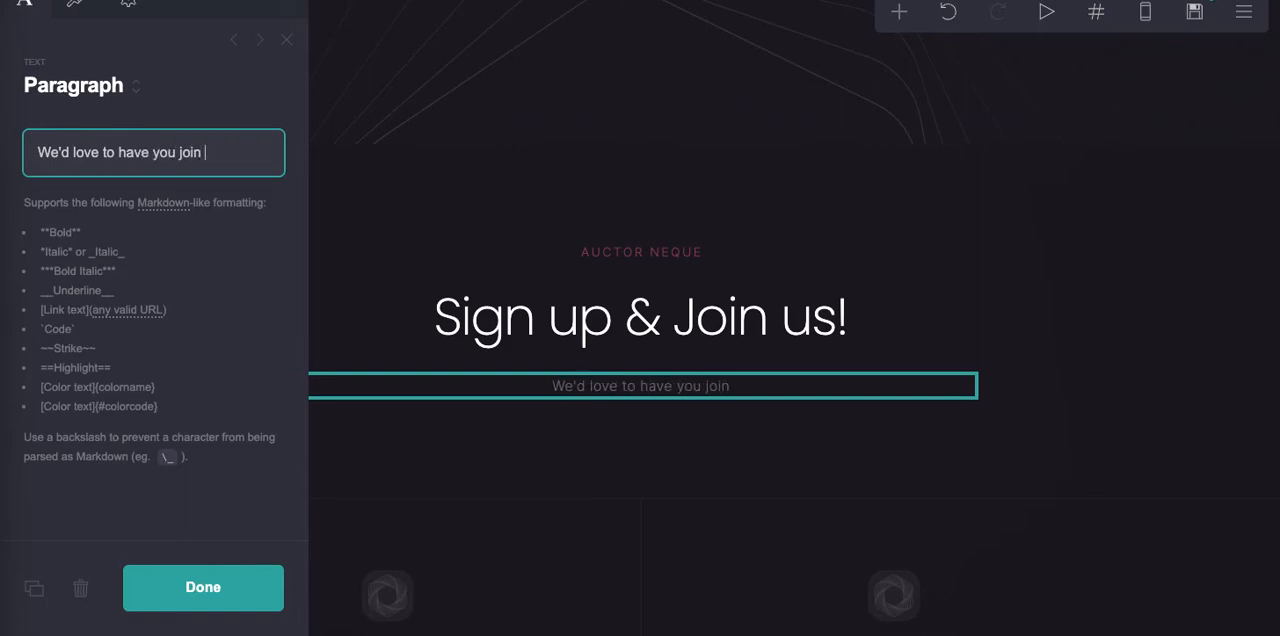
{"action": "type", "text": "our tribe."}
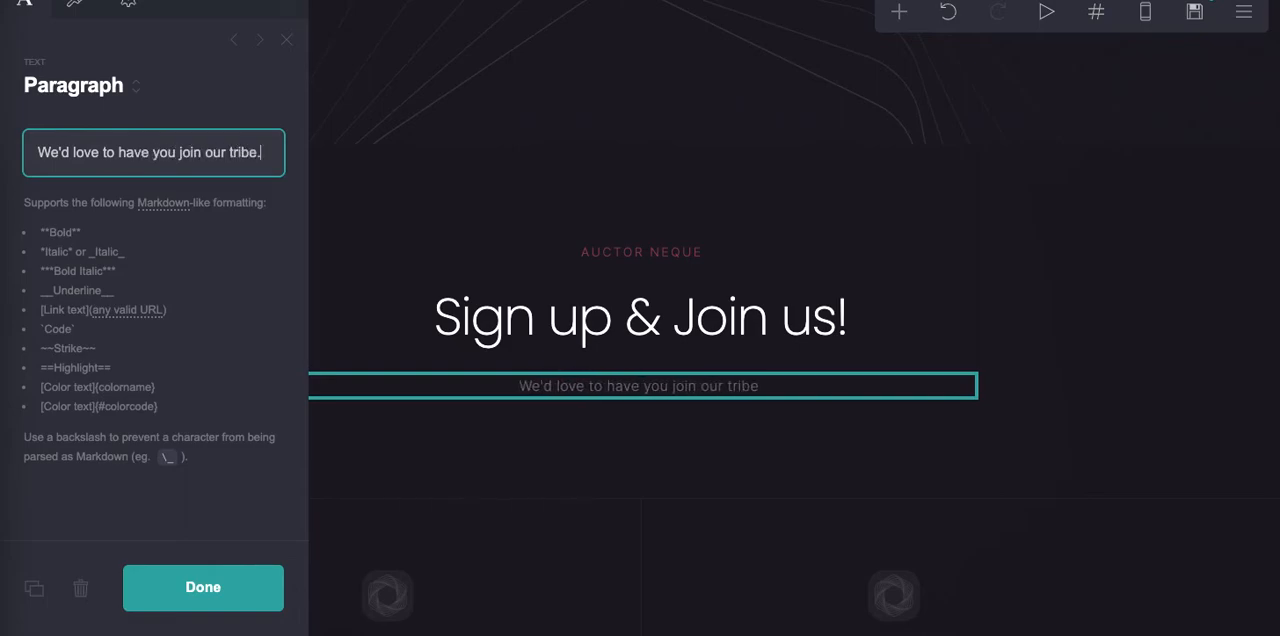
{"action": "left_click", "coordinate": [237, 585]}
{"action": "scroll", "coordinate": [1195, 424], "scroll_direction": "down", "scroll_amount": 5}
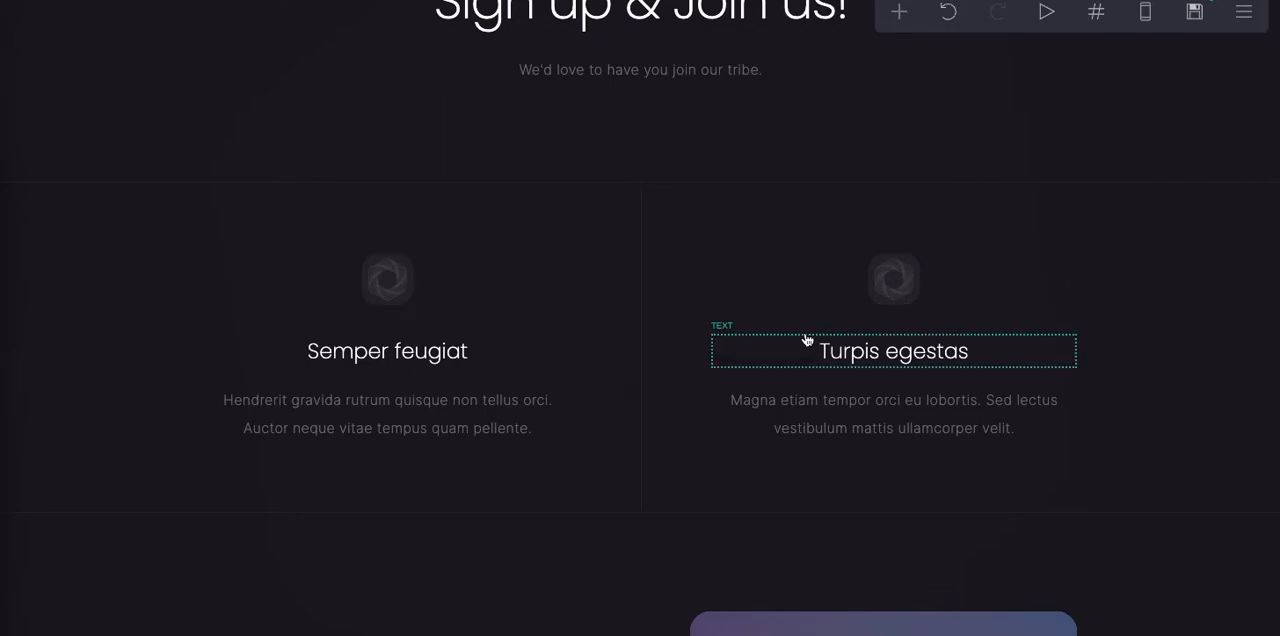
{"action": "scroll", "coordinate": [808, 340], "scroll_direction": "down", "scroll_amount": 7}
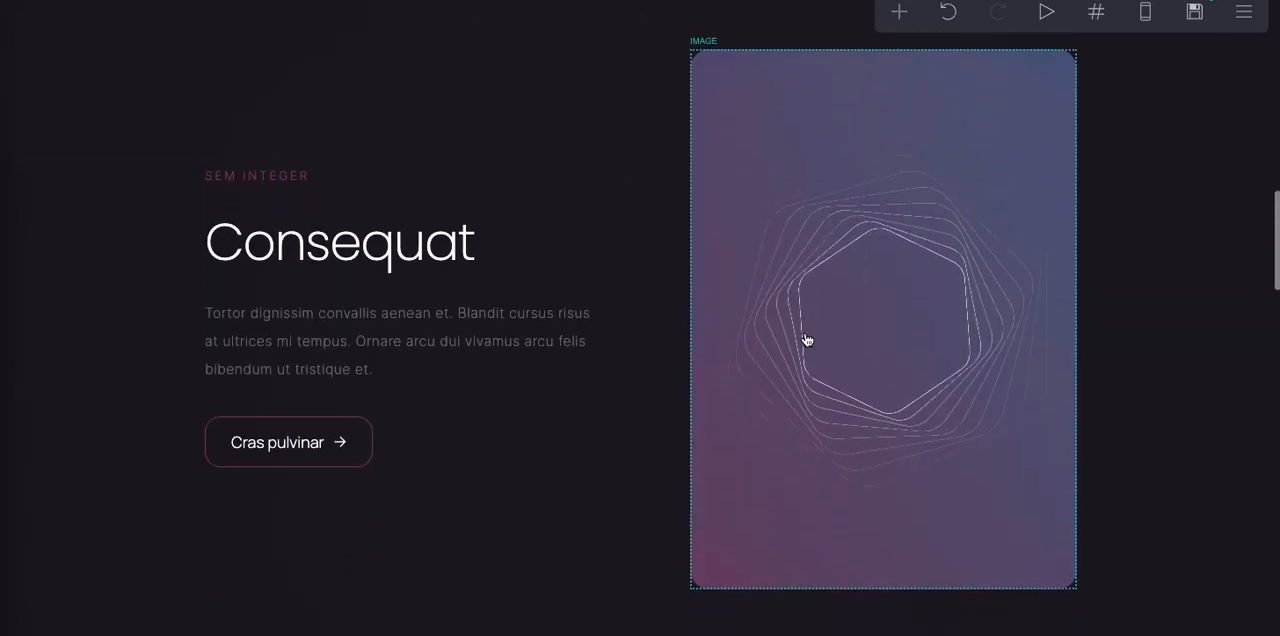
- Replace the hexagon image beside the "Consequat" heading by uploading "things empaths love.png"
{"action": "left_click", "coordinate": [971, 340]}
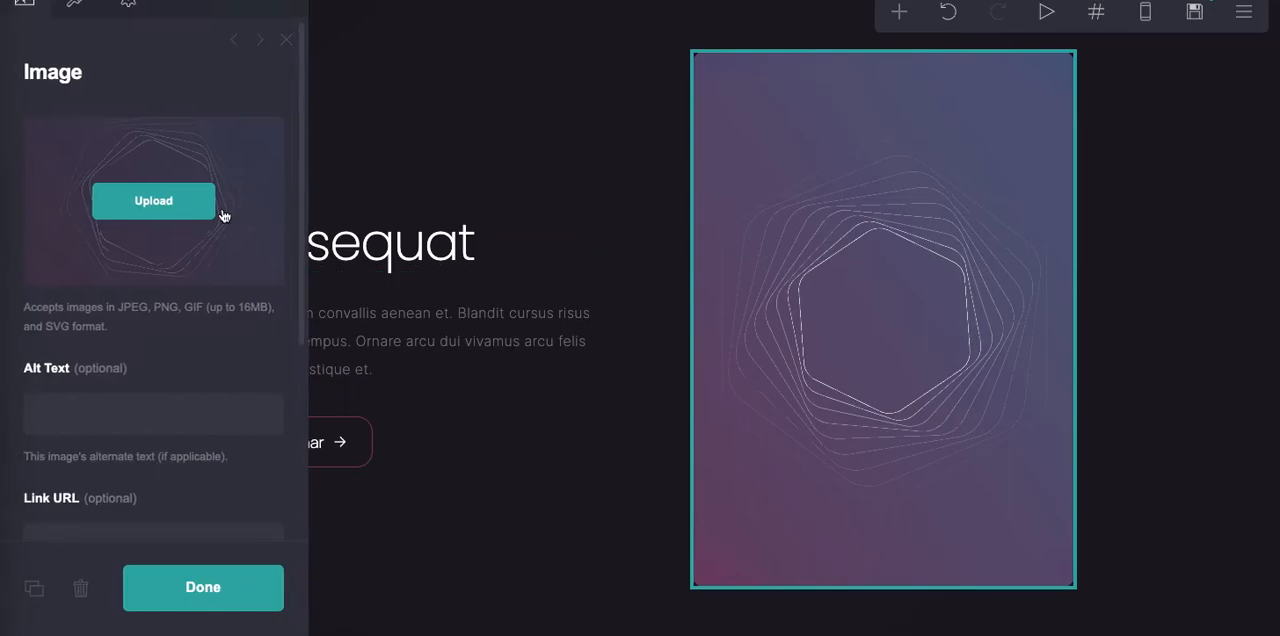
{"action": "left_click", "coordinate": [184, 211]}
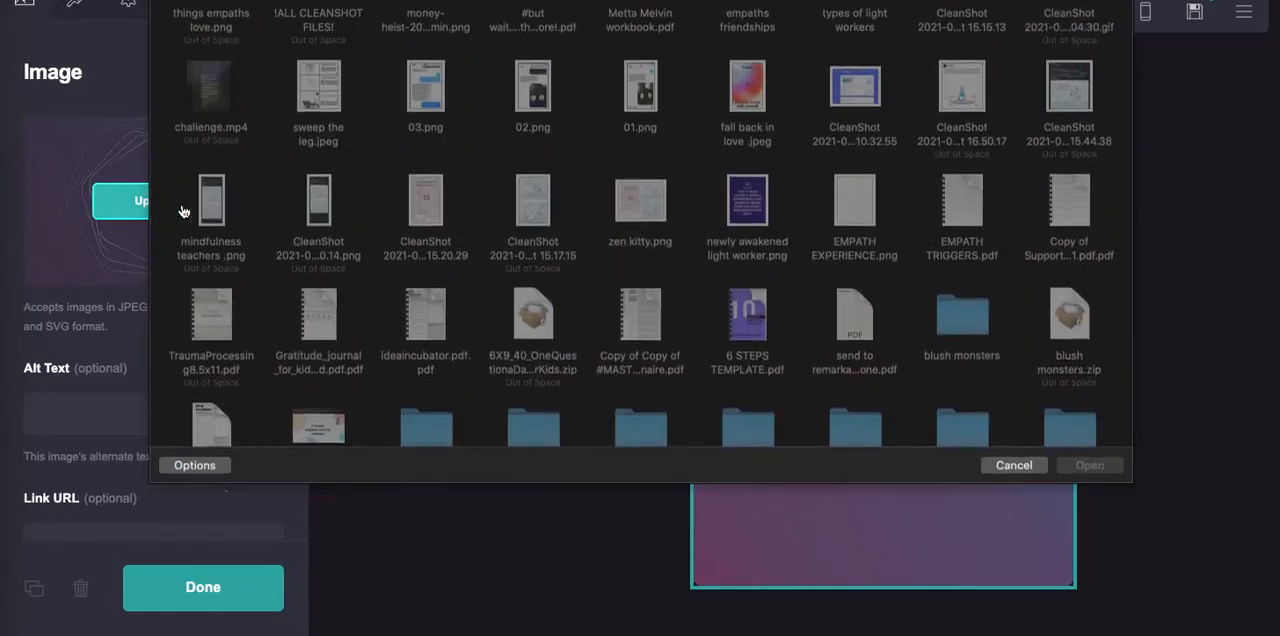
{"action": "left_click", "coordinate": [427, 42]}
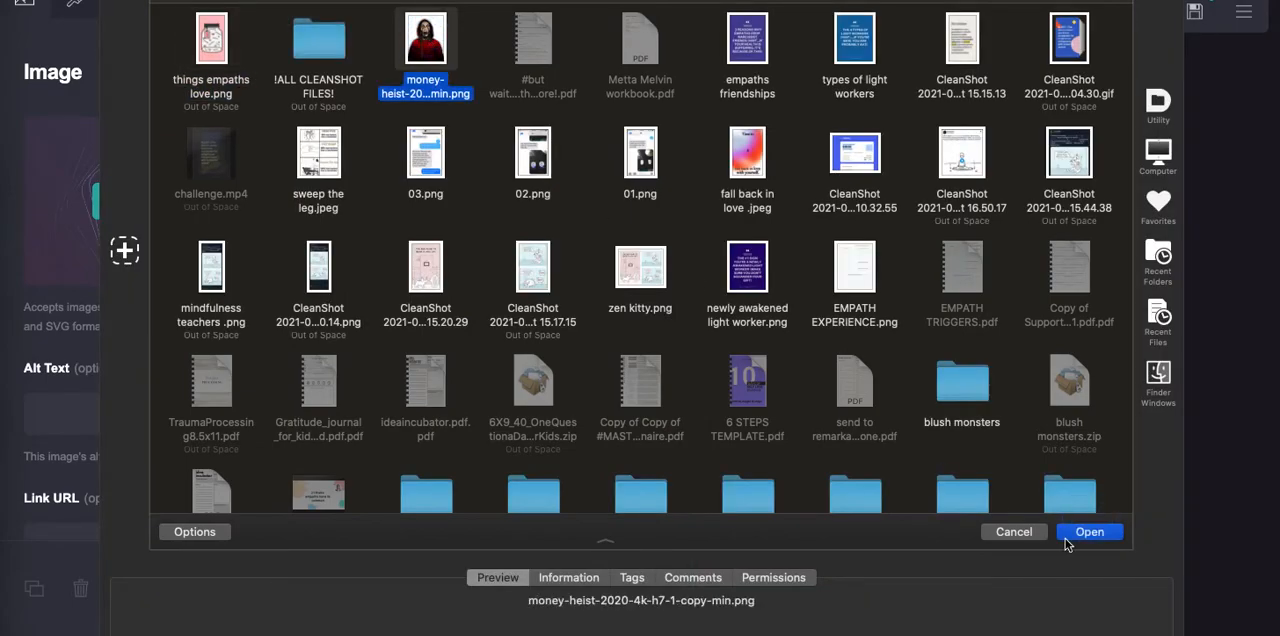
{"action": "left_click", "coordinate": [208, 57]}
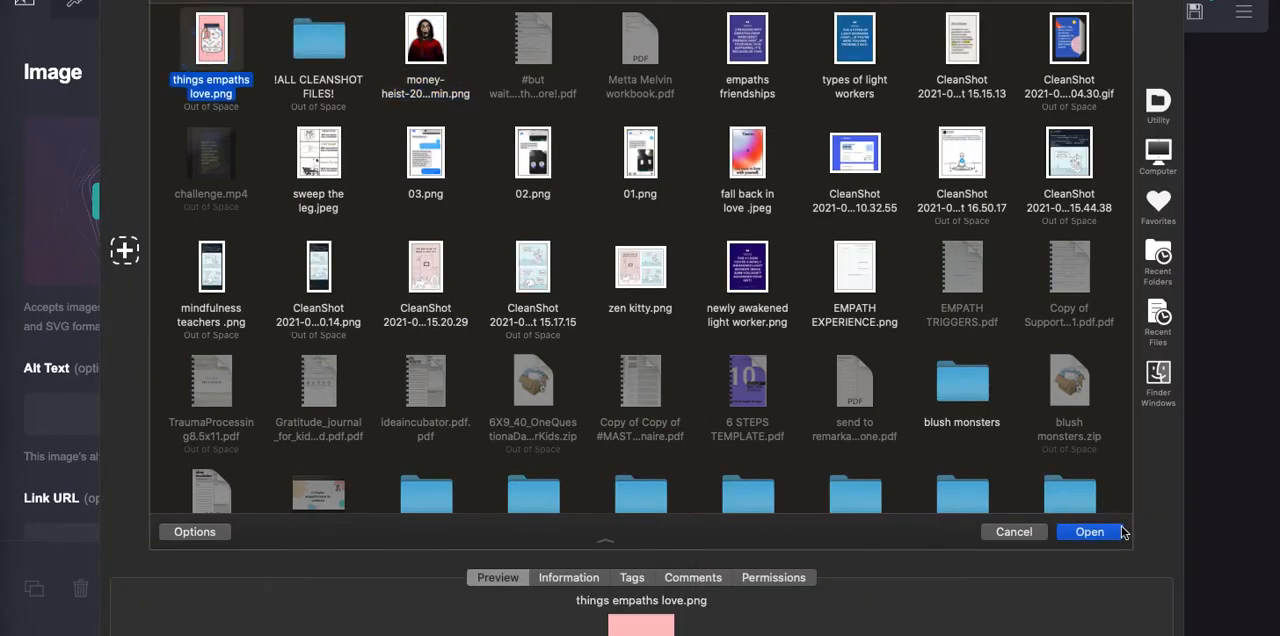
{"action": "left_click", "coordinate": [1089, 531]}
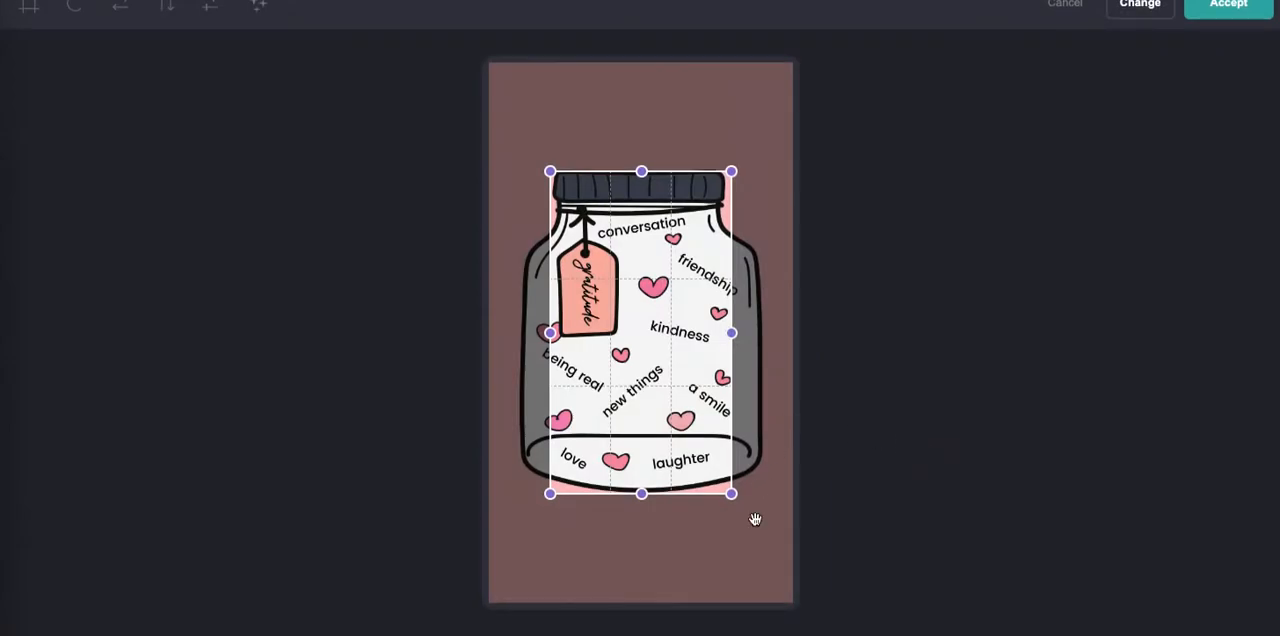
- Expand the crop area to cover the entire jar image, accept it and finish editing the image
{"action": "left_click_drag", "start_coordinate": [730, 492], "coordinate": [819, 622]}
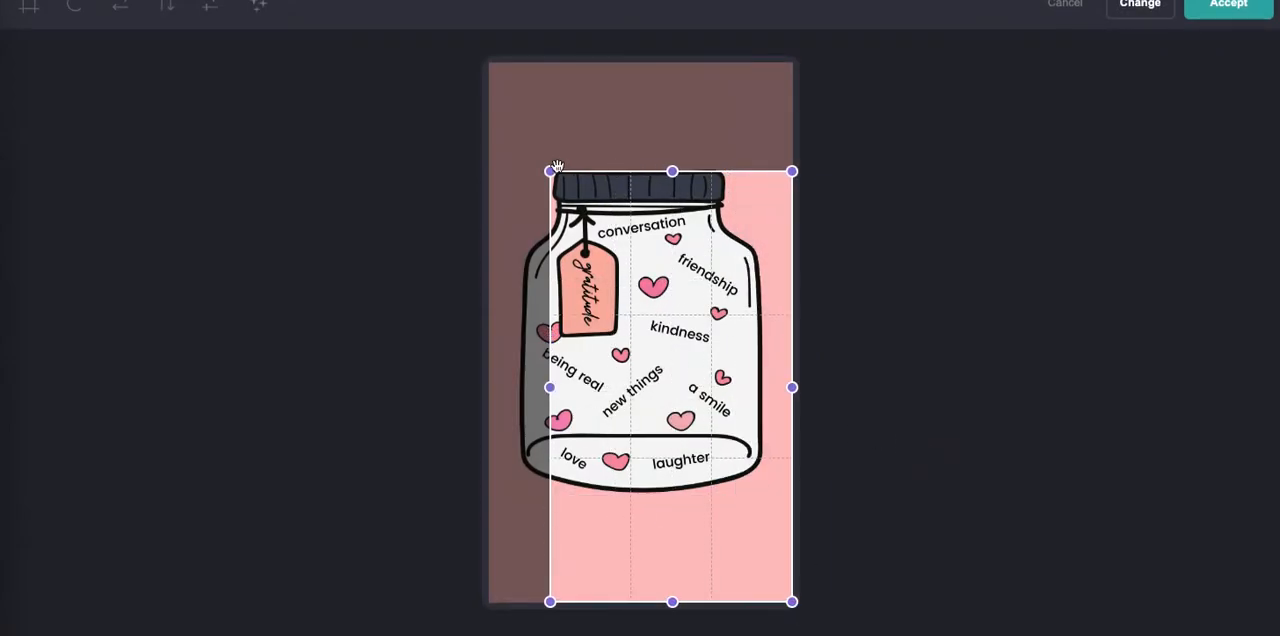
{"action": "left_click_drag", "start_coordinate": [550, 171], "coordinate": [466, 30]}
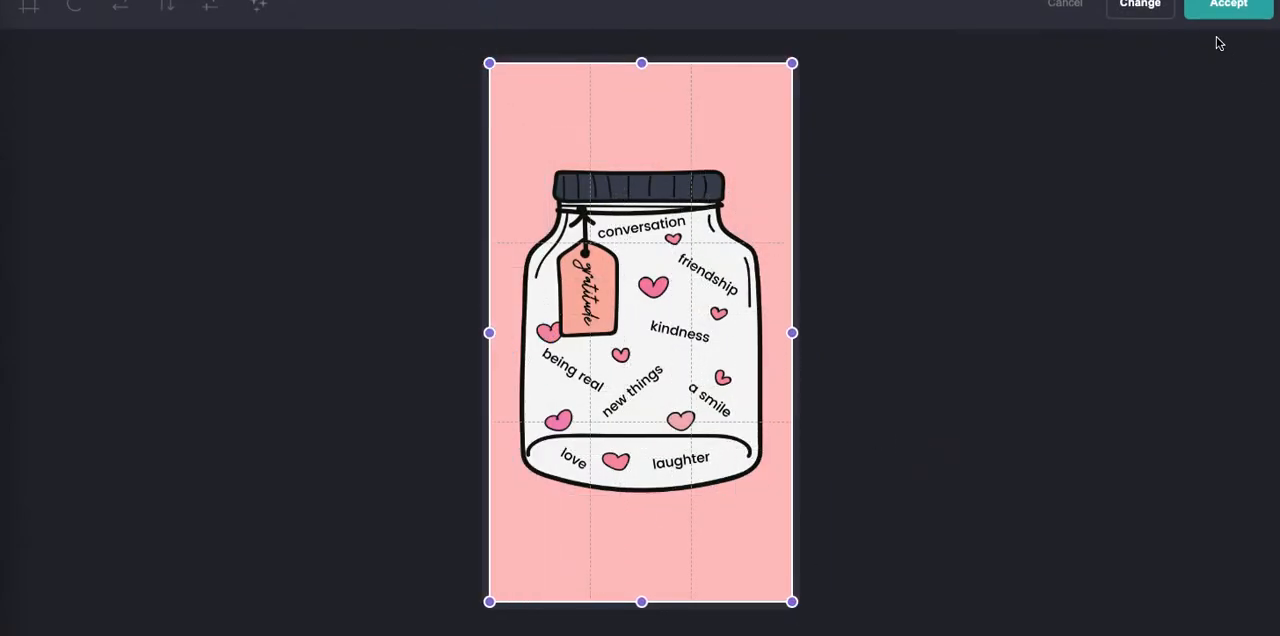
{"action": "left_click", "coordinate": [1226, 6]}
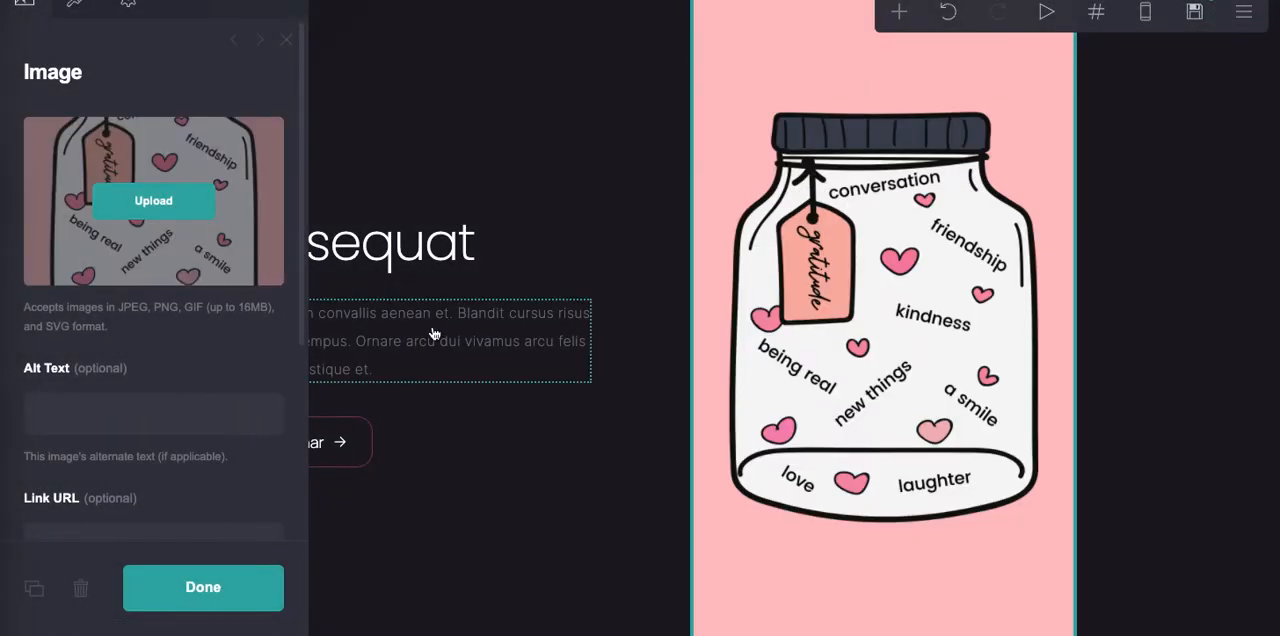
{"action": "left_click", "coordinate": [217, 592]}
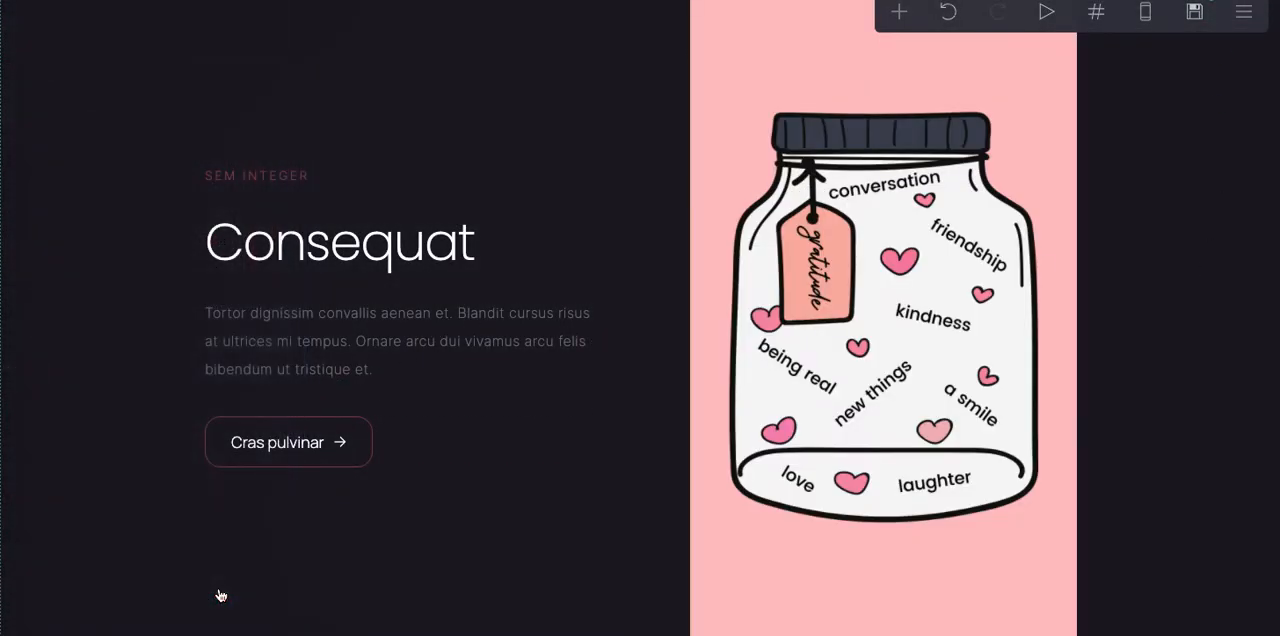
- Replace the "Consequat" main heading beside the jar image with "Gratitude" and finish editing it
{"action": "left_click", "coordinate": [312, 255]}
{"action": "key", "text": "ctrl+a"}
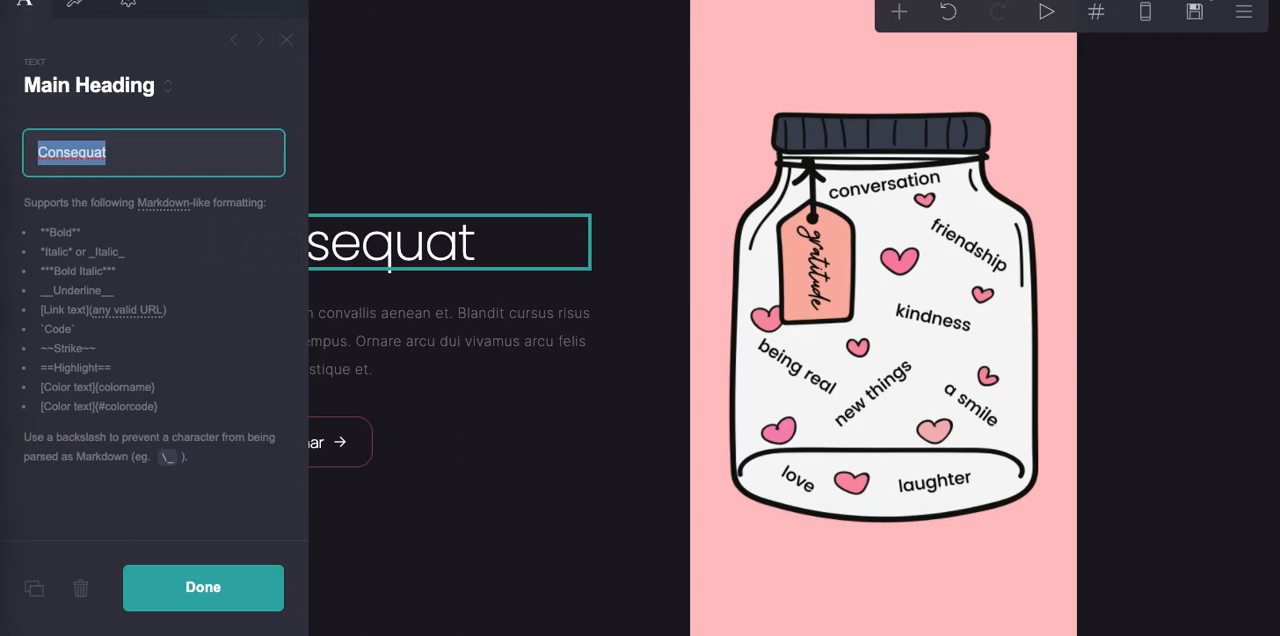
{"action": "type", "text": "Gratitude"}
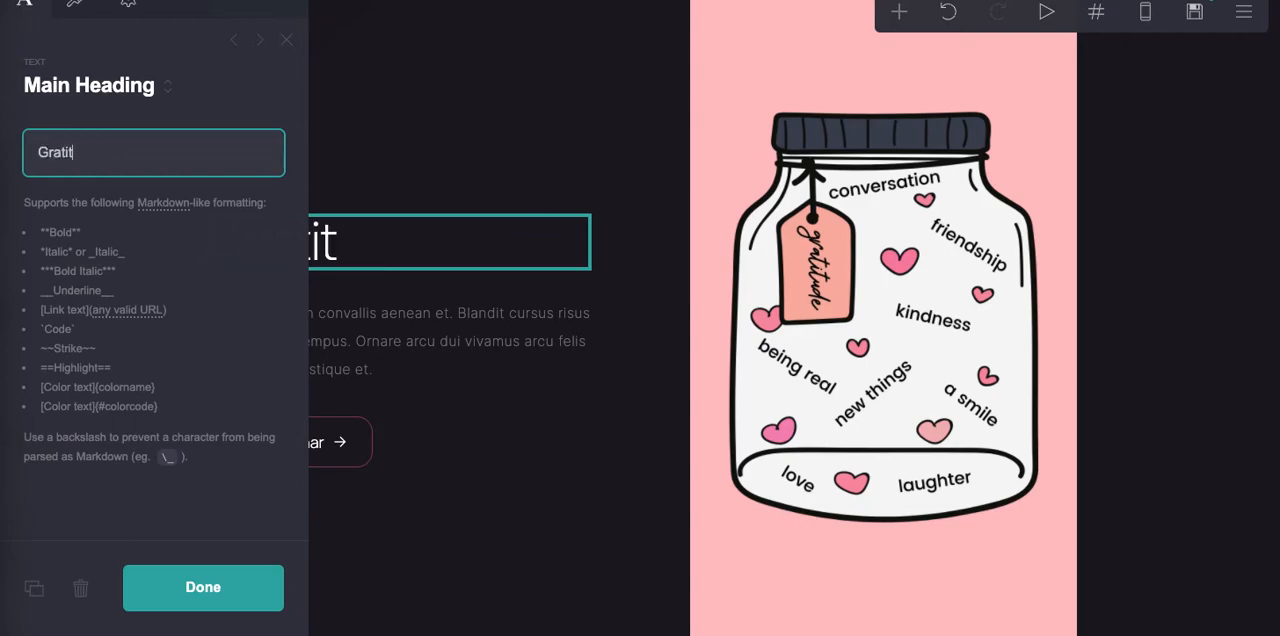
{"action": "left_click", "coordinate": [228, 570]}
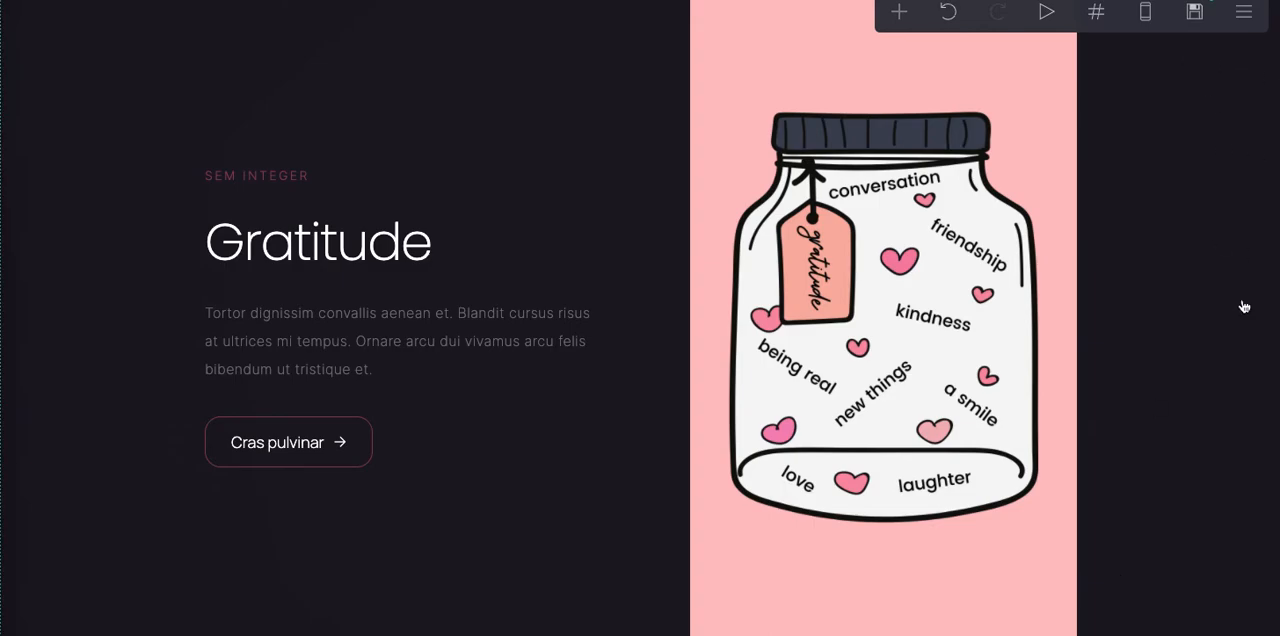
- Examine the remaining page sections below the jar image, including the pricing boxes, profile, footer and thank-you section
{"action": "scroll", "coordinate": [1244, 306], "scroll_direction": "down", "scroll_amount": 6}
{"action": "scroll", "coordinate": [1244, 306], "scroll_direction": "down", "scroll_amount": 4}
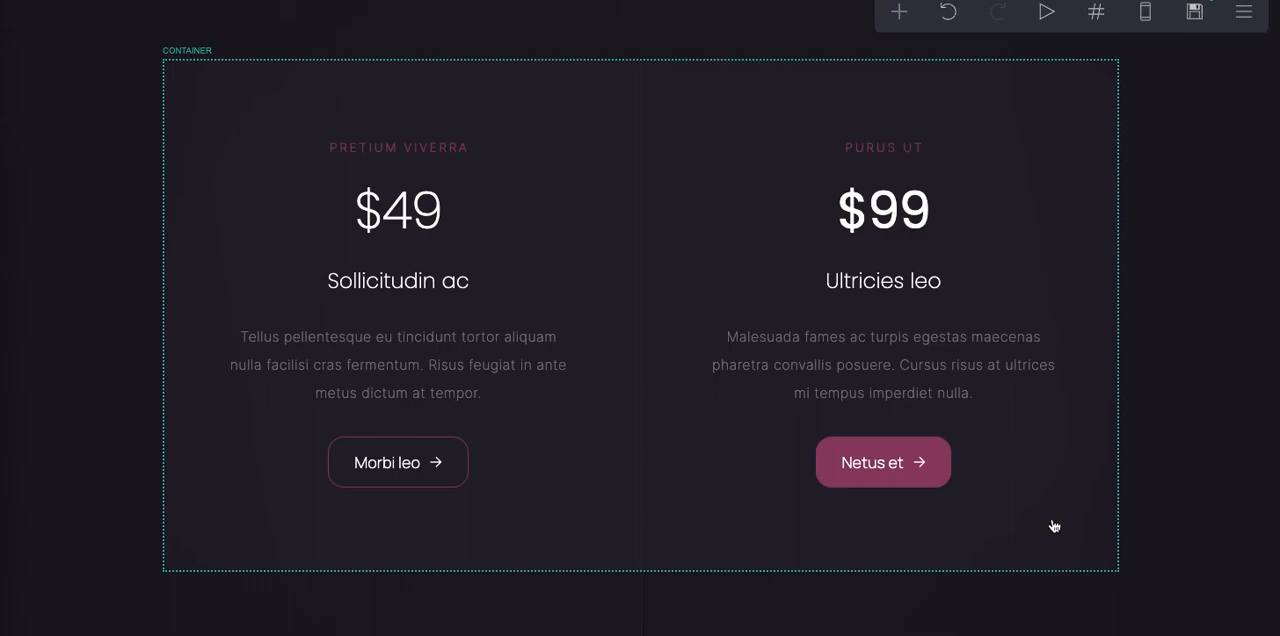
{"action": "scroll", "coordinate": [1054, 526], "scroll_direction": "down", "scroll_amount": 5}
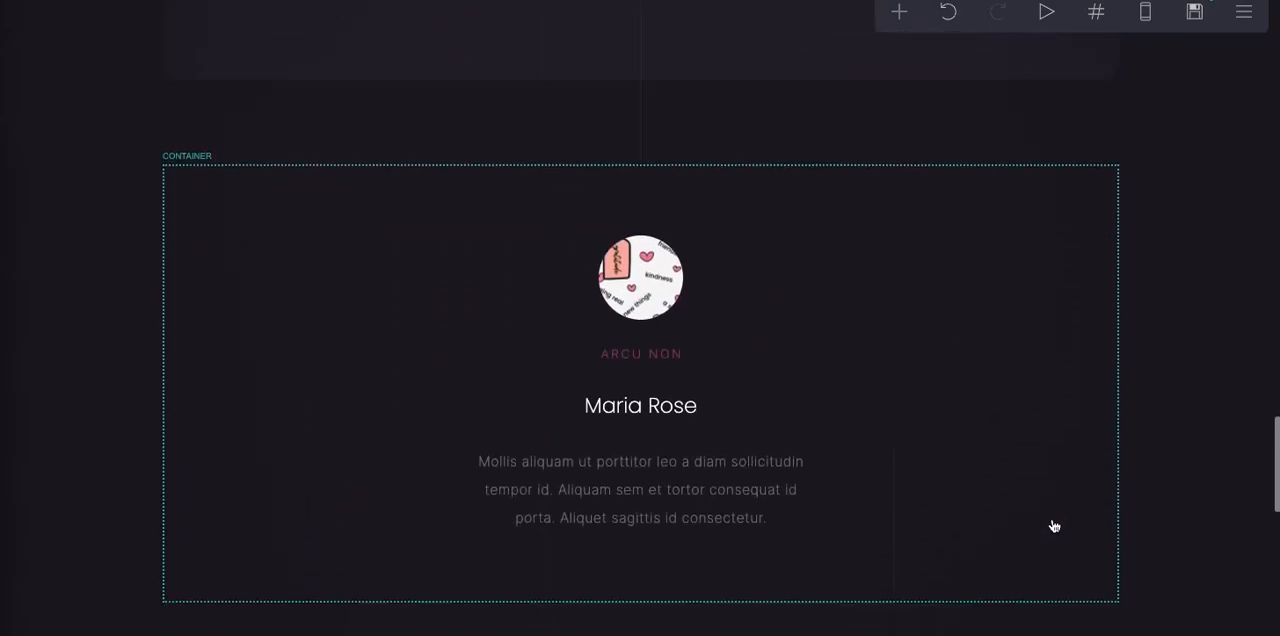
{"action": "scroll", "coordinate": [1054, 526], "scroll_direction": "up", "scroll_amount": 2}
{"action": "scroll", "coordinate": [1054, 526], "scroll_direction": "down", "scroll_amount": 7}
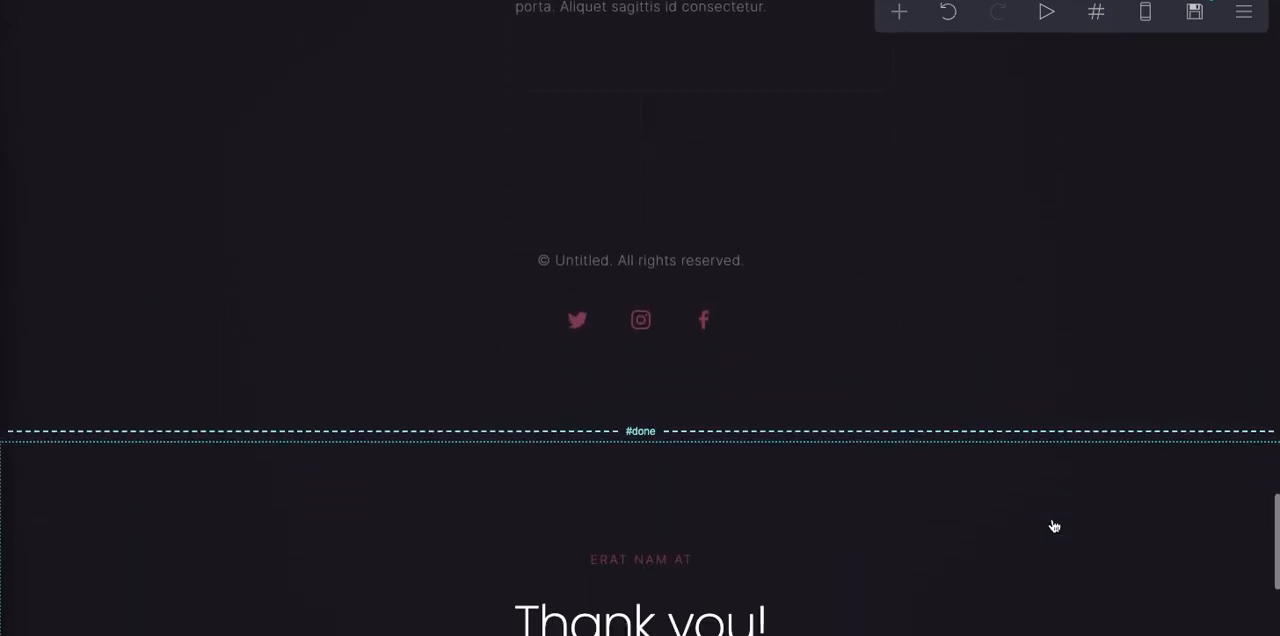
{"action": "scroll", "coordinate": [1054, 526], "scroll_direction": "up", "scroll_amount": 4}
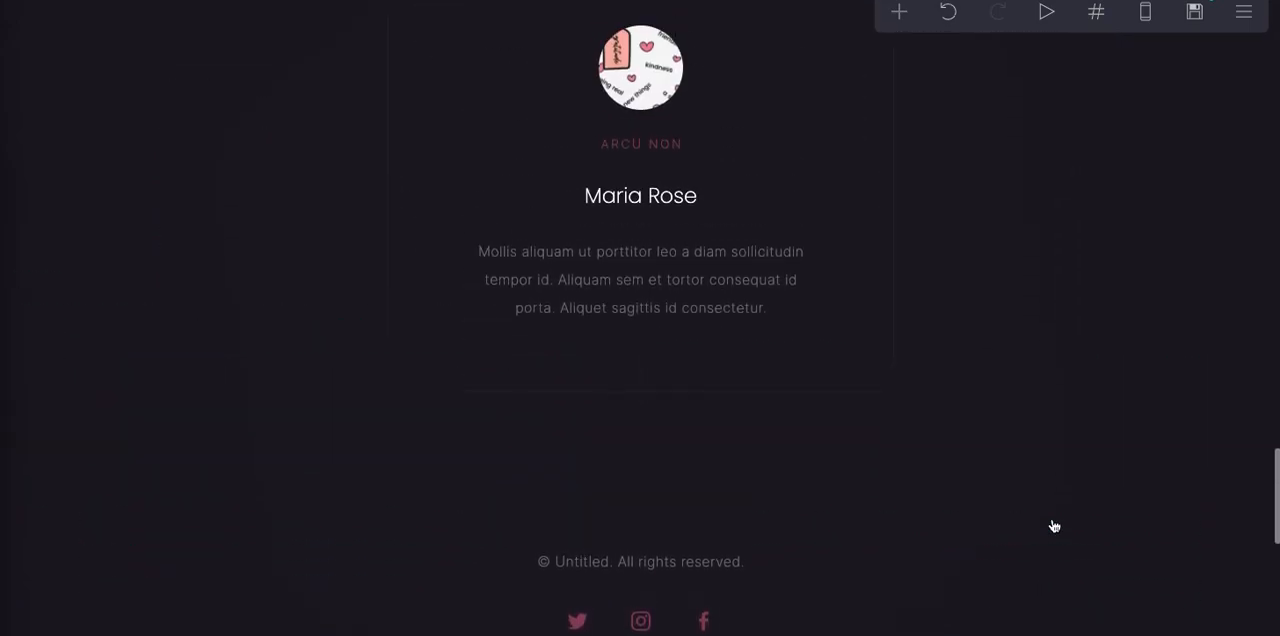
{"action": "scroll", "coordinate": [1054, 526], "scroll_direction": "up", "scroll_amount": 8}
{"action": "scroll", "coordinate": [1054, 526], "scroll_direction": "up", "scroll_amount": 9}
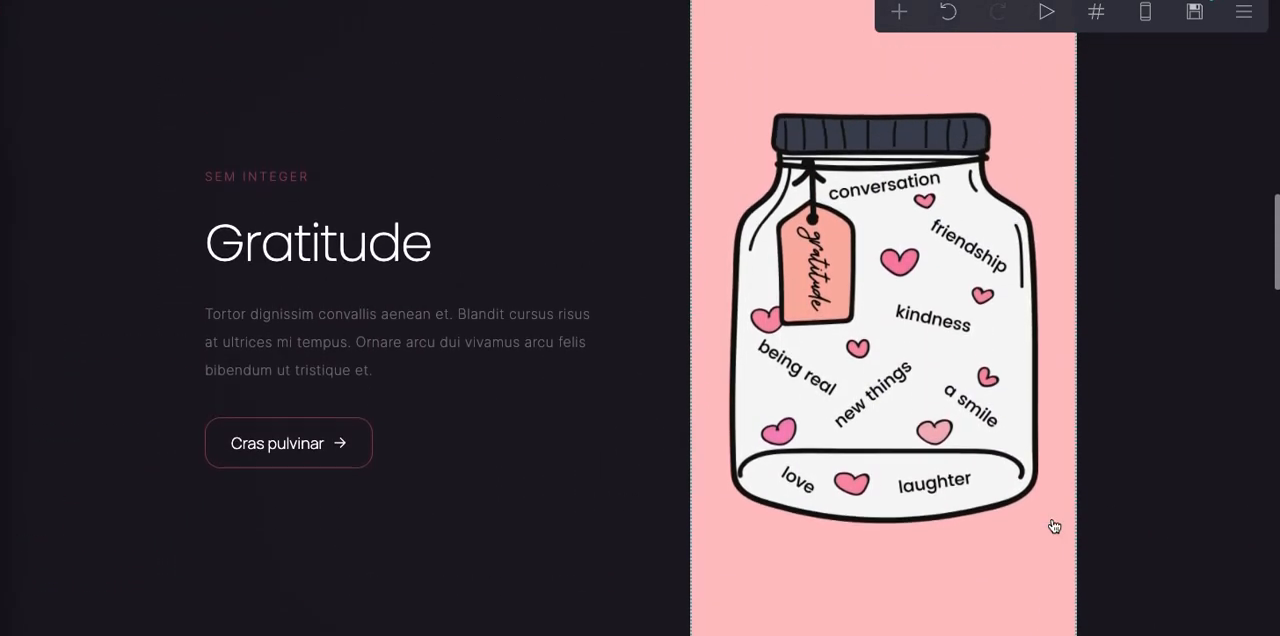
{"action": "scroll", "coordinate": [1054, 526], "scroll_direction": "up", "scroll_amount": 4}
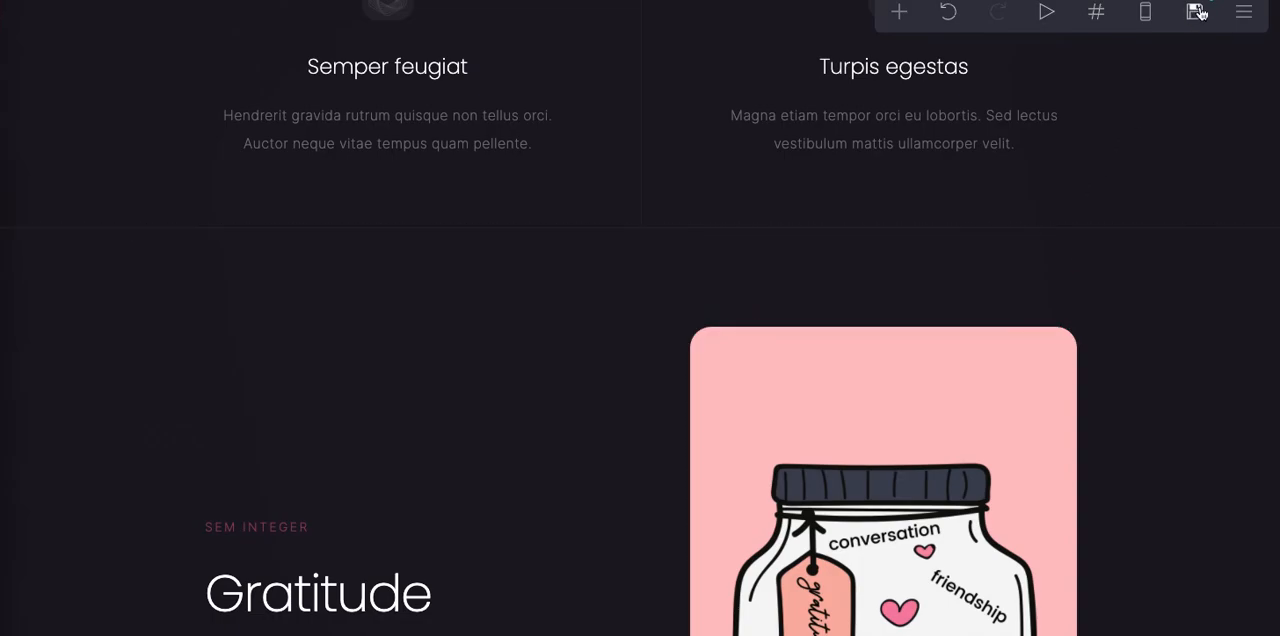
- Save the changes to the "hexagon" template and open its demo
{"action": "left_click", "coordinate": [1196, 12]}
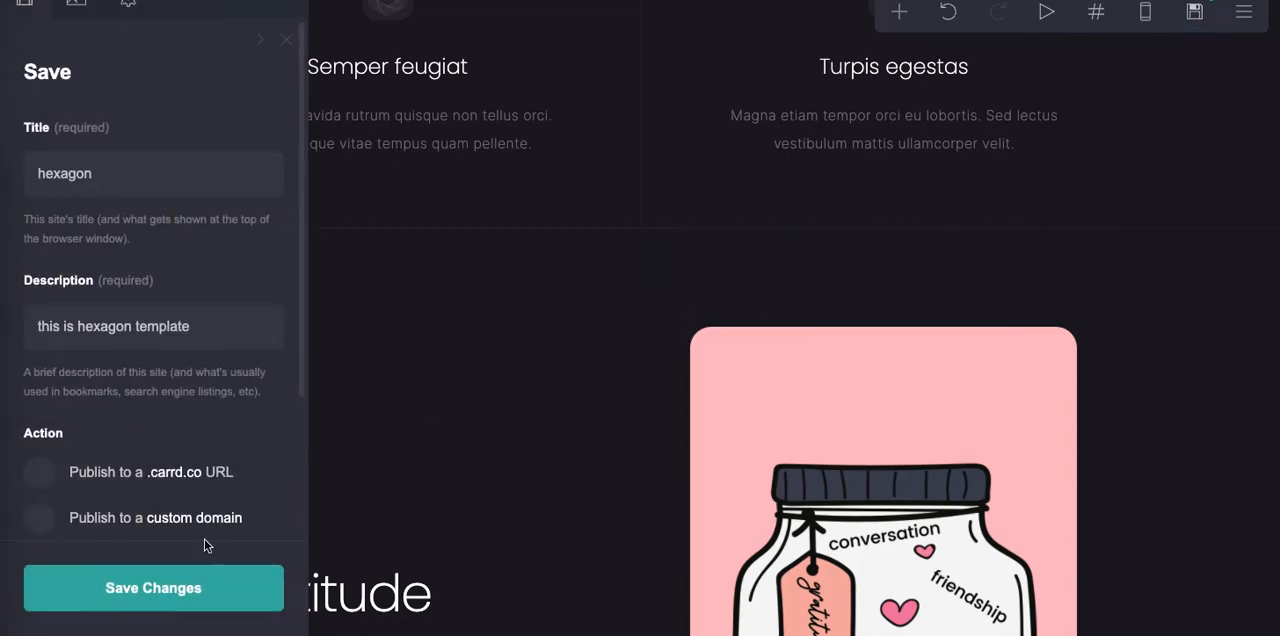
{"action": "left_click", "coordinate": [197, 585]}
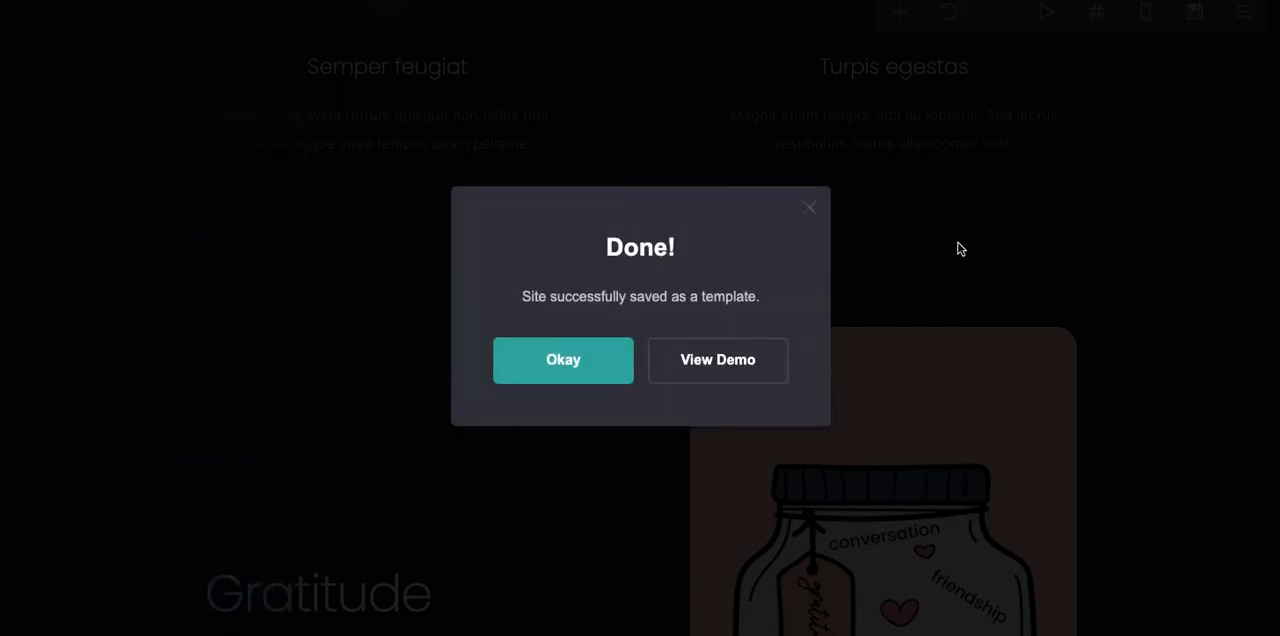
{"action": "left_click", "coordinate": [745, 370]}
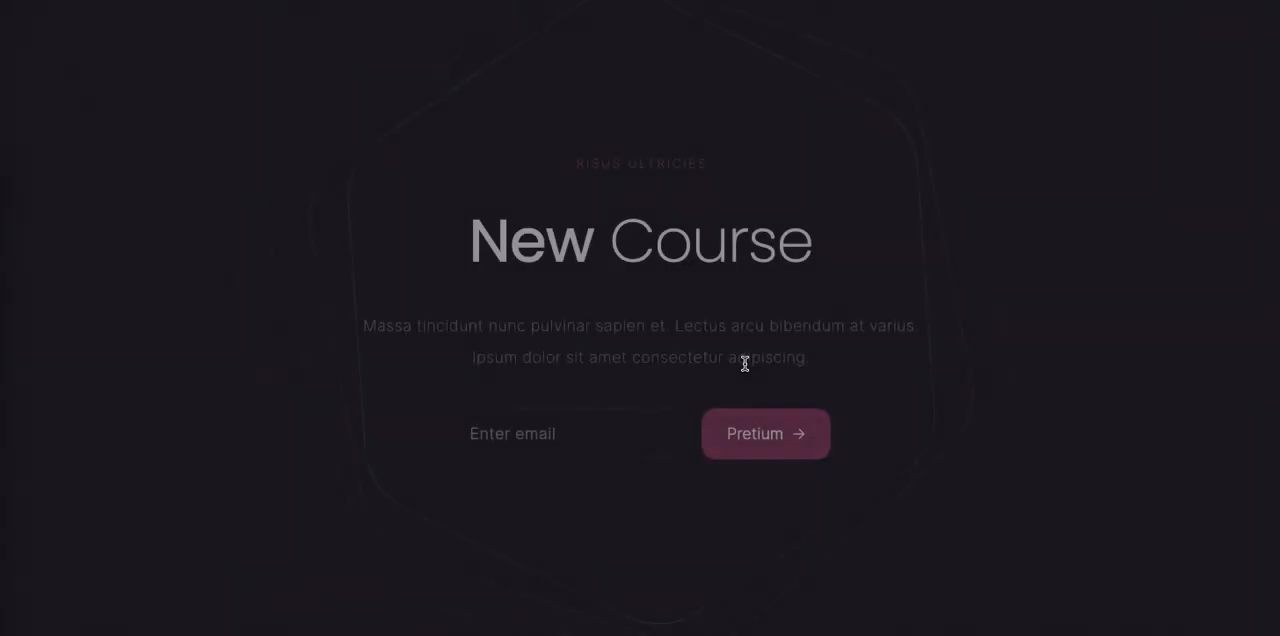
- Review the demo page from the "New Course" hero section through to the footer, checking the edited texts and image
{"action": "scroll", "coordinate": [745, 364], "scroll_direction": "down", "scroll_amount": 5}
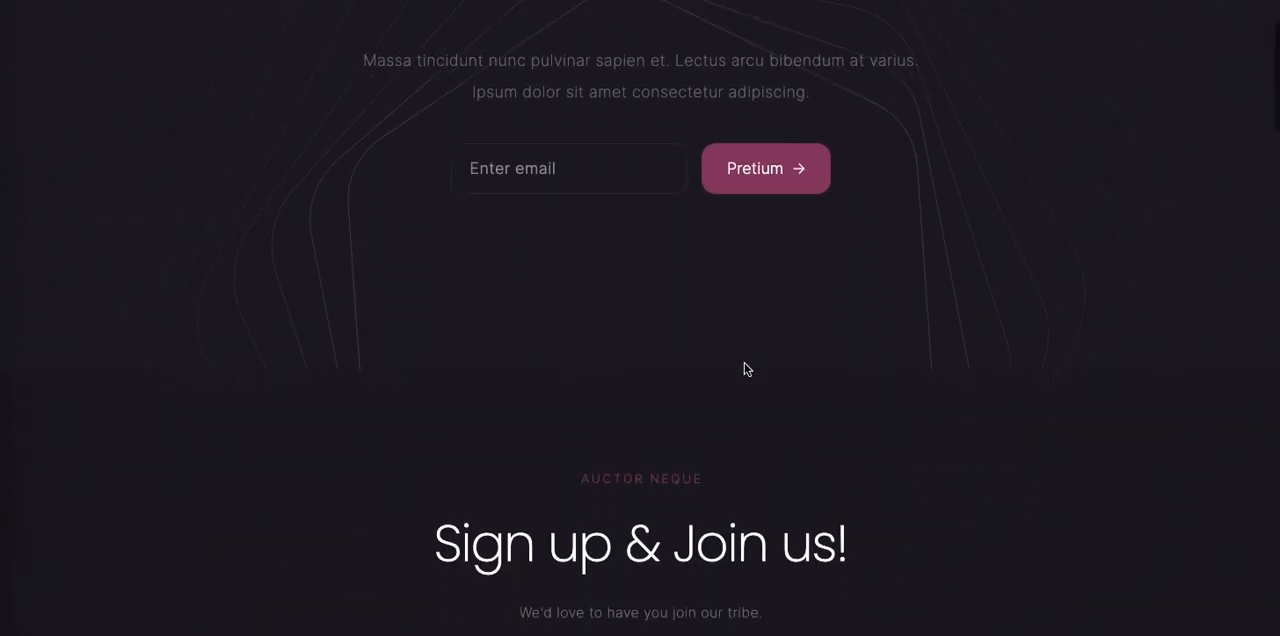
{"action": "scroll", "coordinate": [745, 369], "scroll_direction": "down", "scroll_amount": 7}
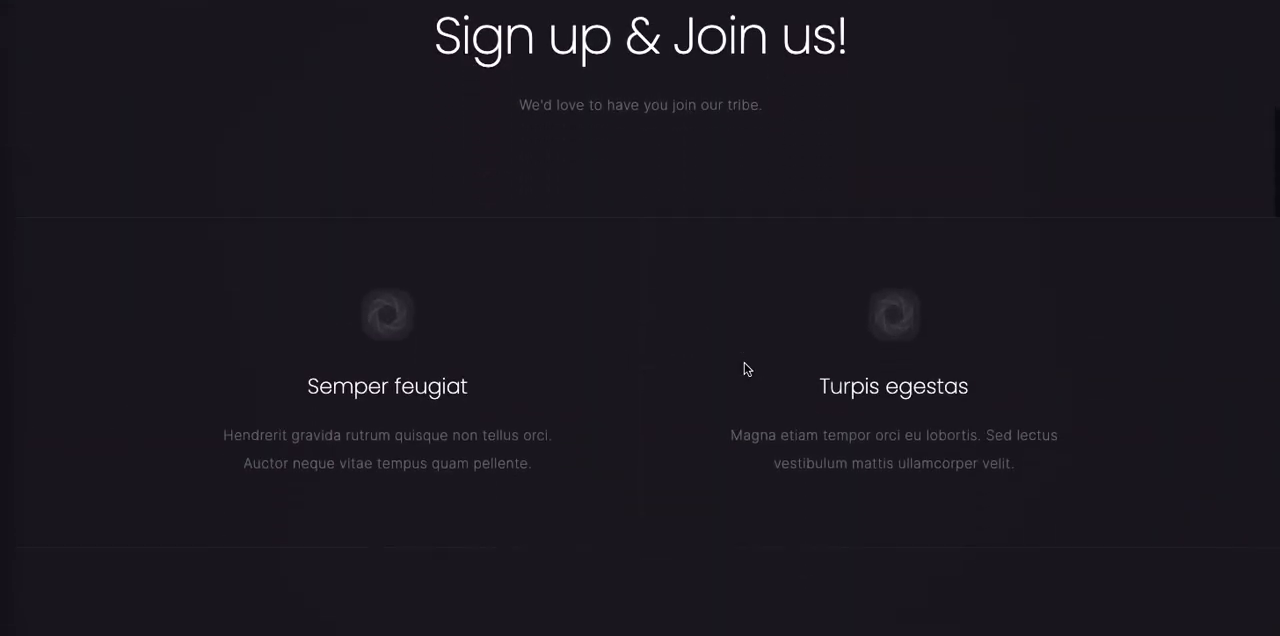
{"action": "scroll", "coordinate": [745, 369], "scroll_direction": "down", "scroll_amount": 4}
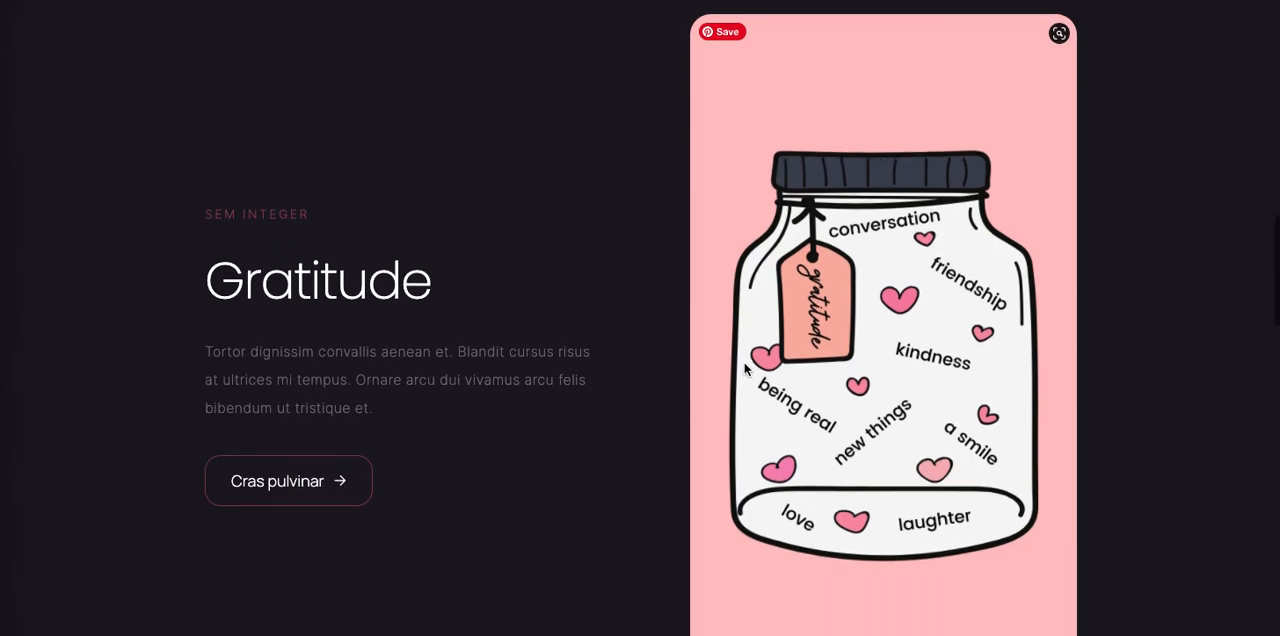
{"action": "scroll", "coordinate": [745, 369], "scroll_direction": "down", "scroll_amount": 1}
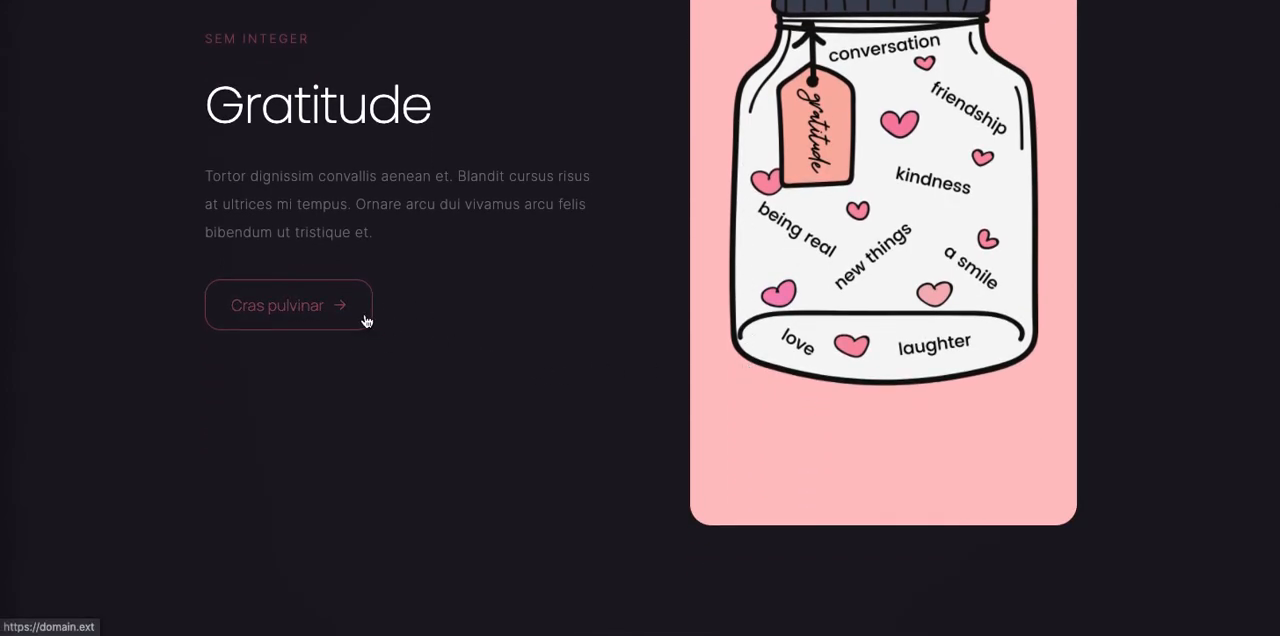
{"action": "scroll", "coordinate": [366, 320], "scroll_direction": "down", "scroll_amount": 6}
{"action": "scroll", "coordinate": [365, 318], "scroll_direction": "down", "scroll_amount": 5}
{"action": "scroll", "coordinate": [364, 314], "scroll_direction": "down", "scroll_amount": 8}
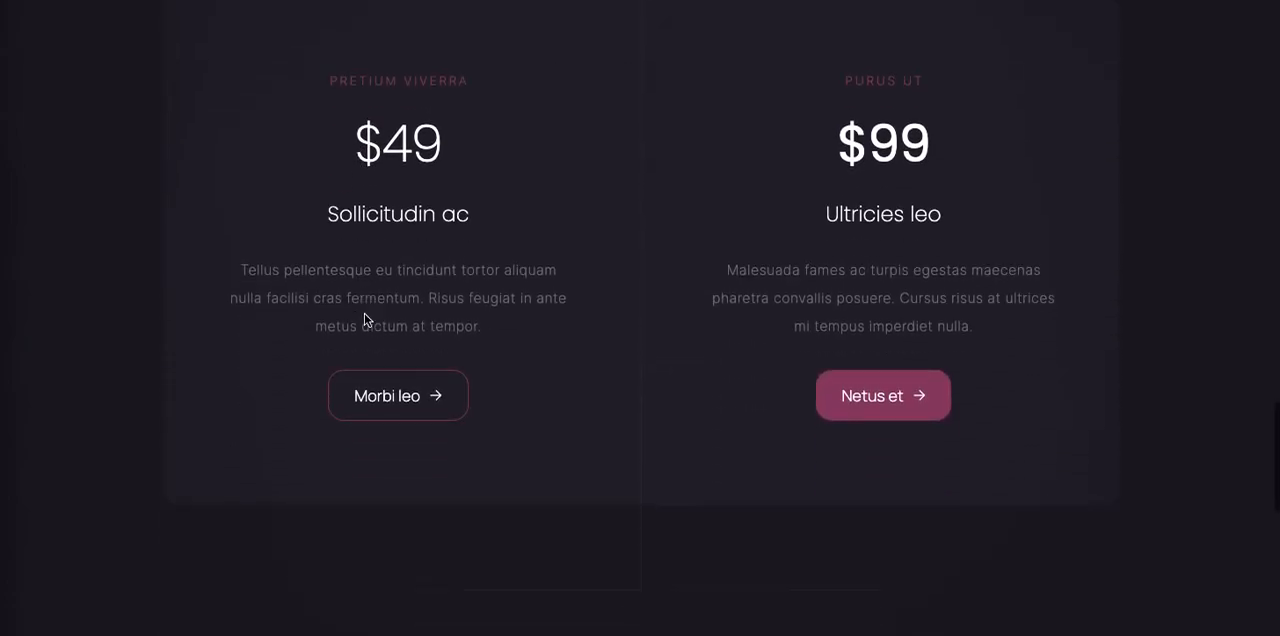
{"action": "scroll", "coordinate": [364, 320], "scroll_direction": "down", "scroll_amount": 5}
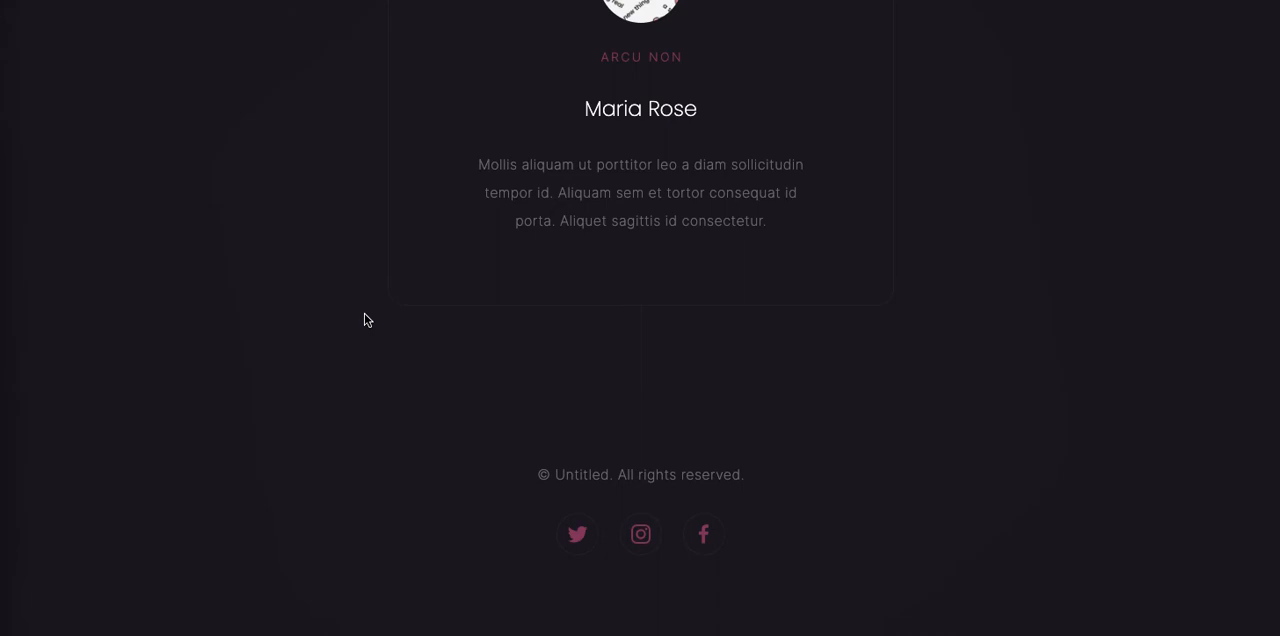
{"action": "scroll", "coordinate": [364, 320], "scroll_direction": "up", "scroll_amount": 6}
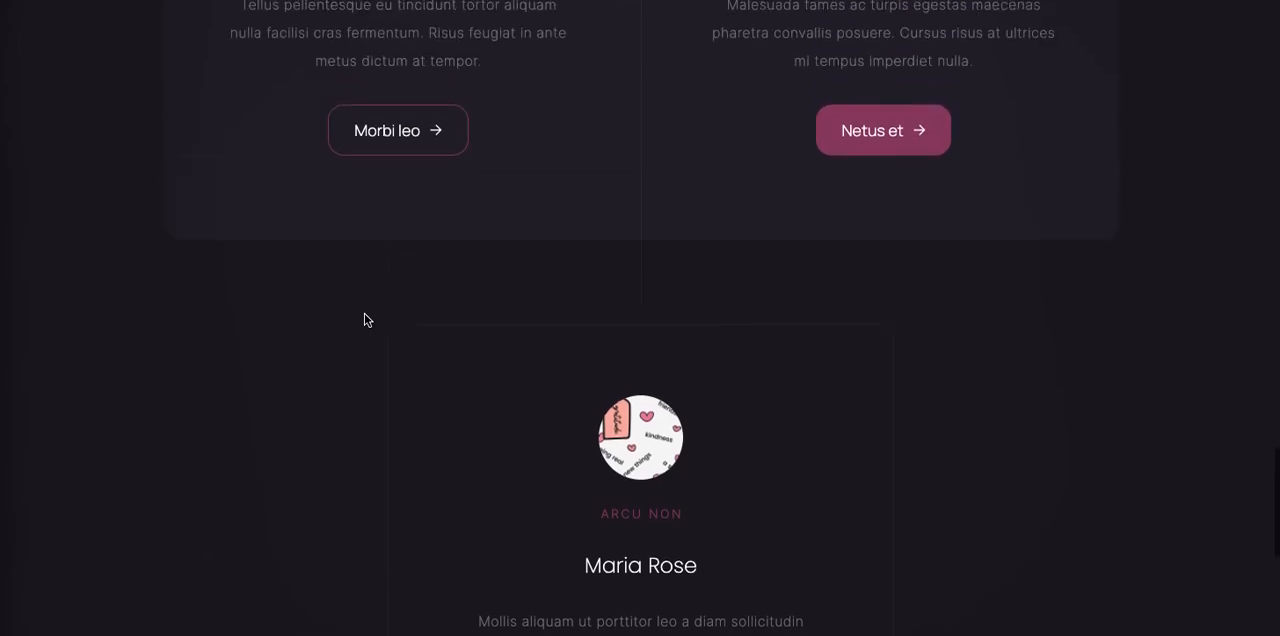
{"action": "scroll", "coordinate": [364, 320], "scroll_direction": "up", "scroll_amount": 8}
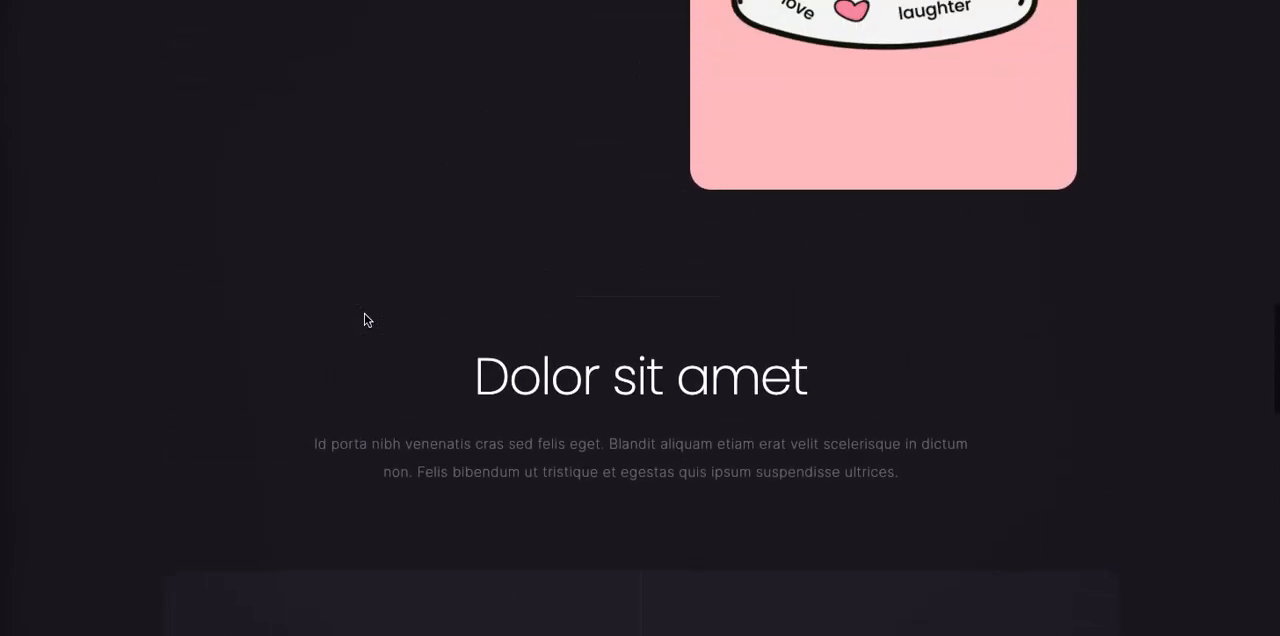
{"action": "scroll", "coordinate": [366, 320], "scroll_direction": "up", "scroll_amount": 8}
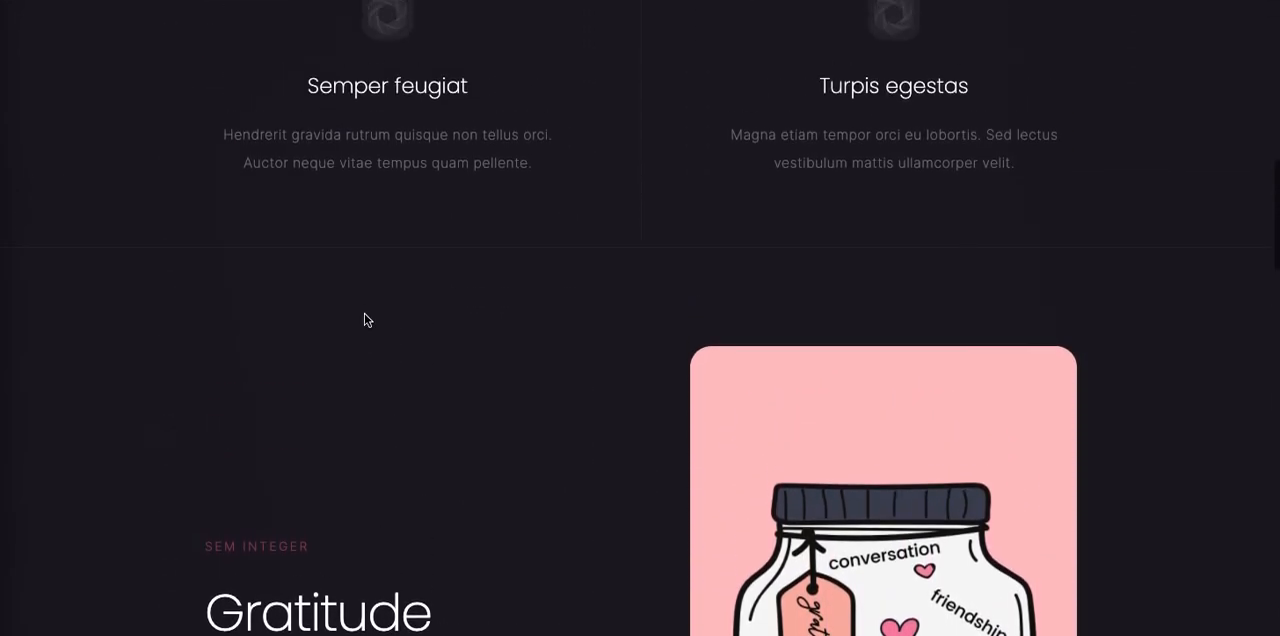
{"action": "scroll", "coordinate": [364, 314], "scroll_direction": "up", "scroll_amount": 8}
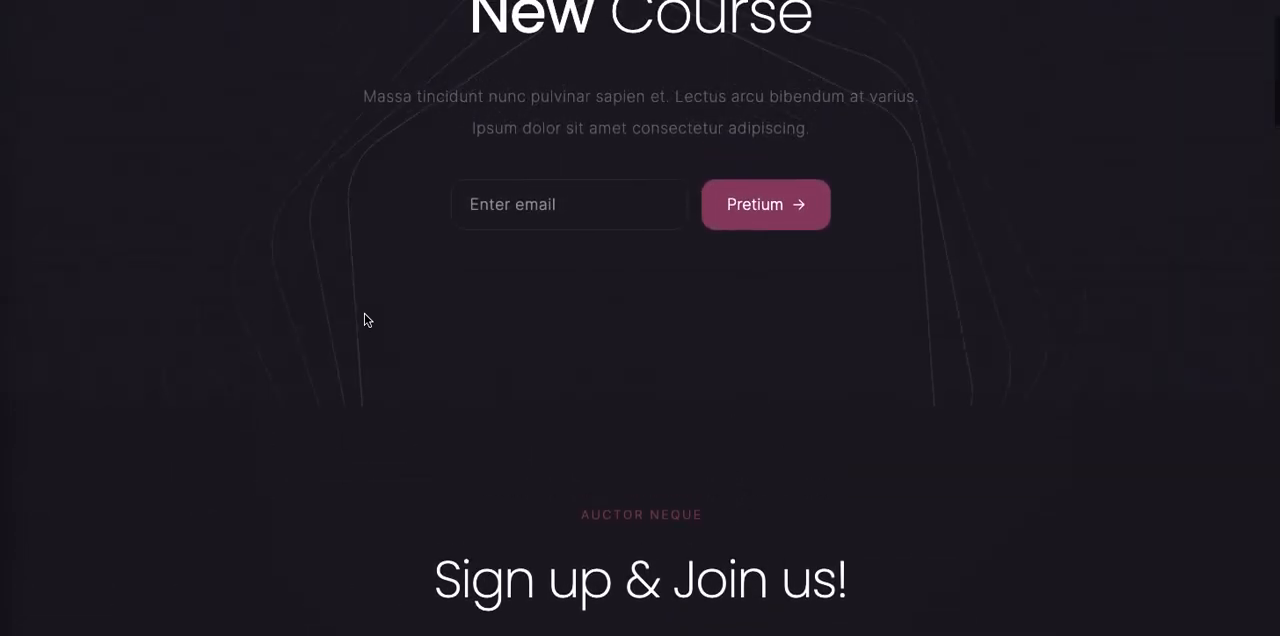